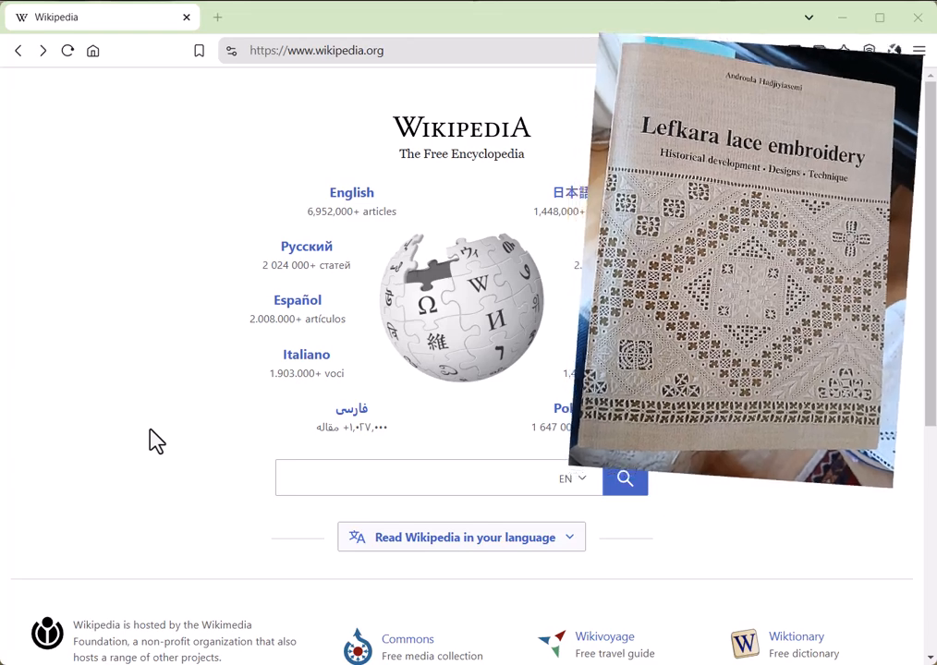
- Search Wikipedia for "lefkara la" and open the suggested Lefkara lace article
{"action": "left_click", "coordinate": [304, 478]}
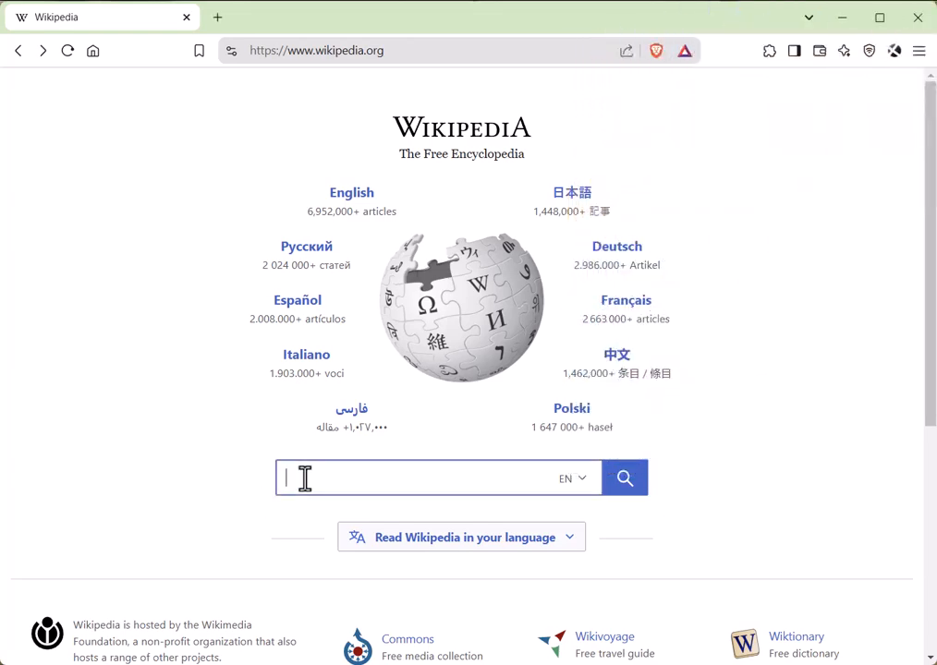
{"action": "type", "text": "lef"}
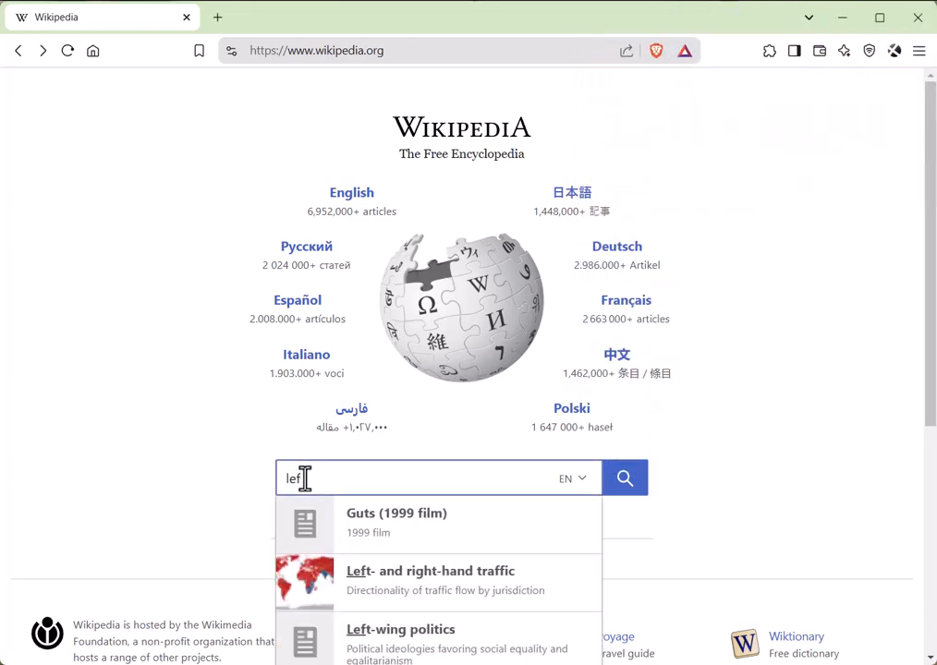
{"action": "type", "text": "kara la"}
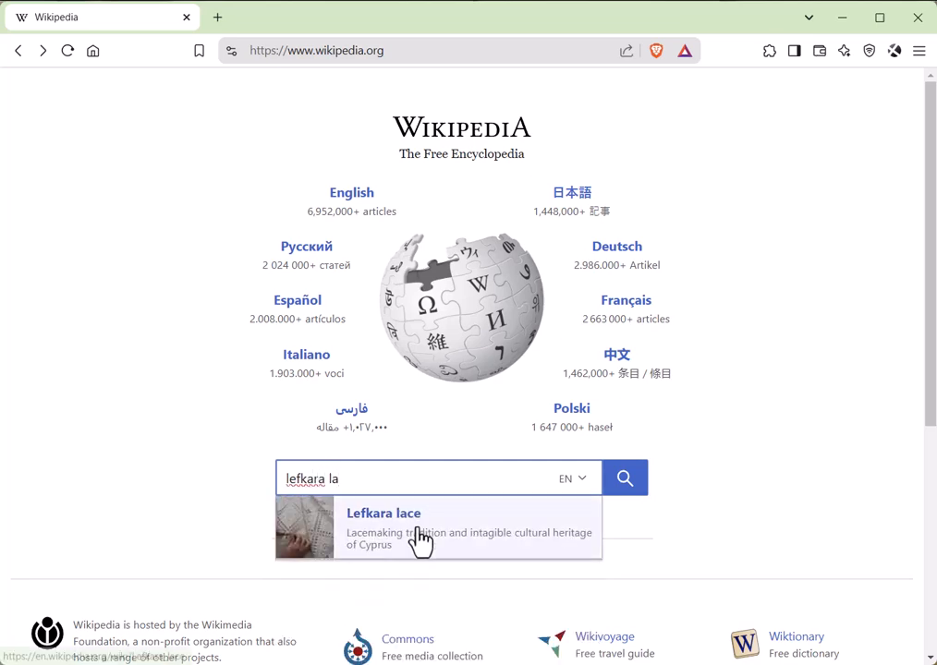
{"action": "left_click", "coordinate": [419, 540]}
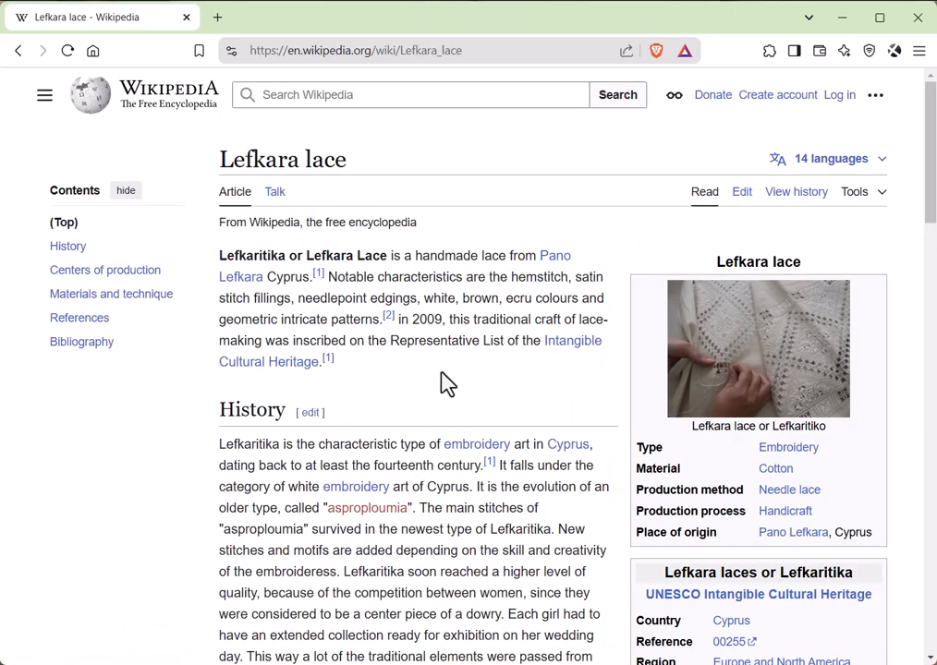
- Read through the Lefkara lace article, examining its History, Materials and technique, References and Bibliography sections
{"action": "scroll", "coordinate": [443, 383], "scroll_direction": "down", "scroll_amount": 6}
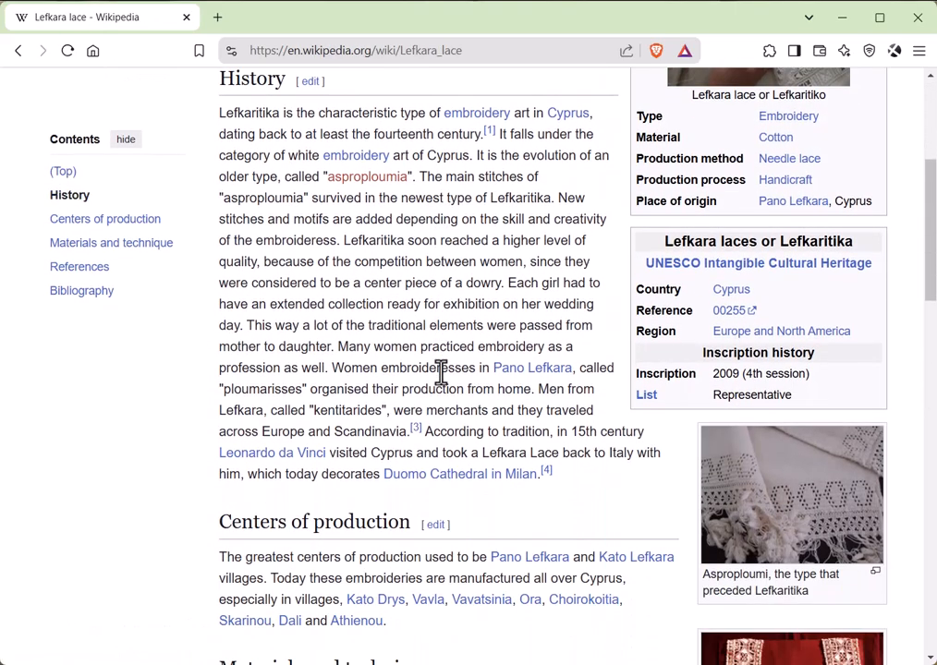
{"action": "scroll", "coordinate": [443, 379], "scroll_direction": "down", "scroll_amount": 4}
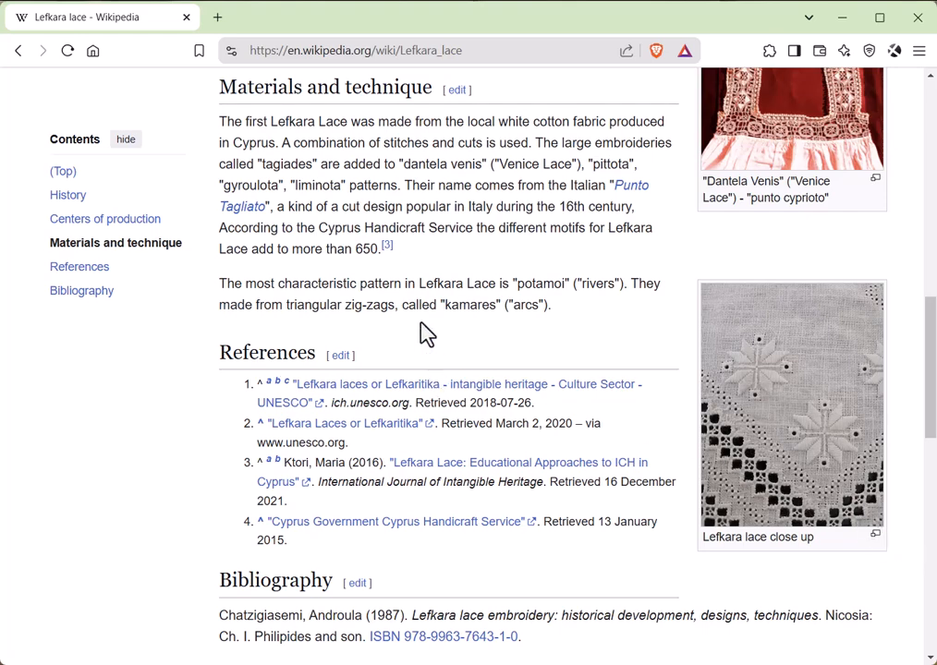
{"action": "scroll", "coordinate": [181, 407], "scroll_direction": "down", "scroll_amount": 3}
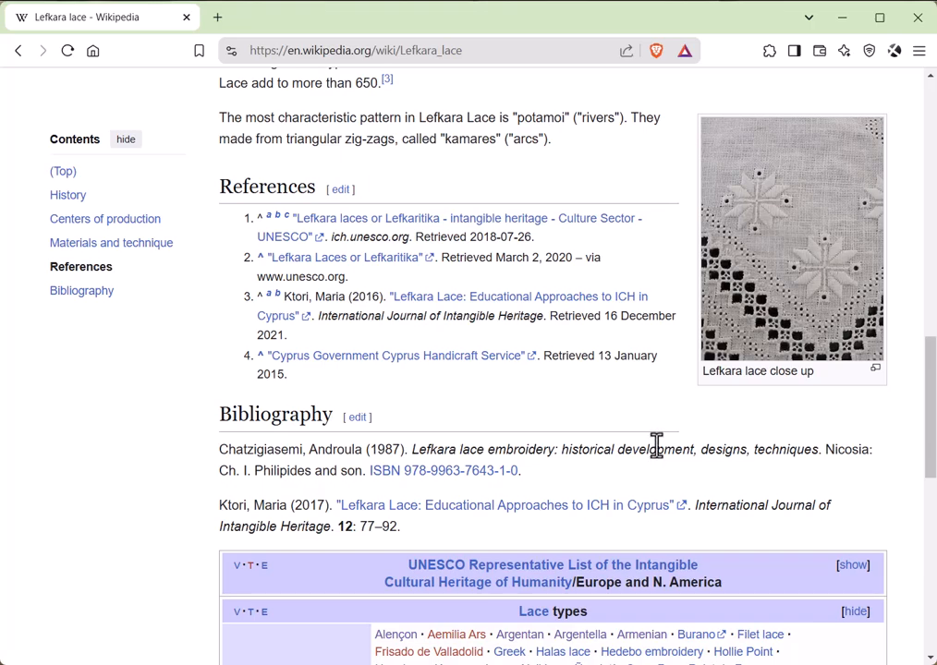
{"action": "scroll", "coordinate": [656, 445], "scroll_direction": "up", "scroll_amount": 5}
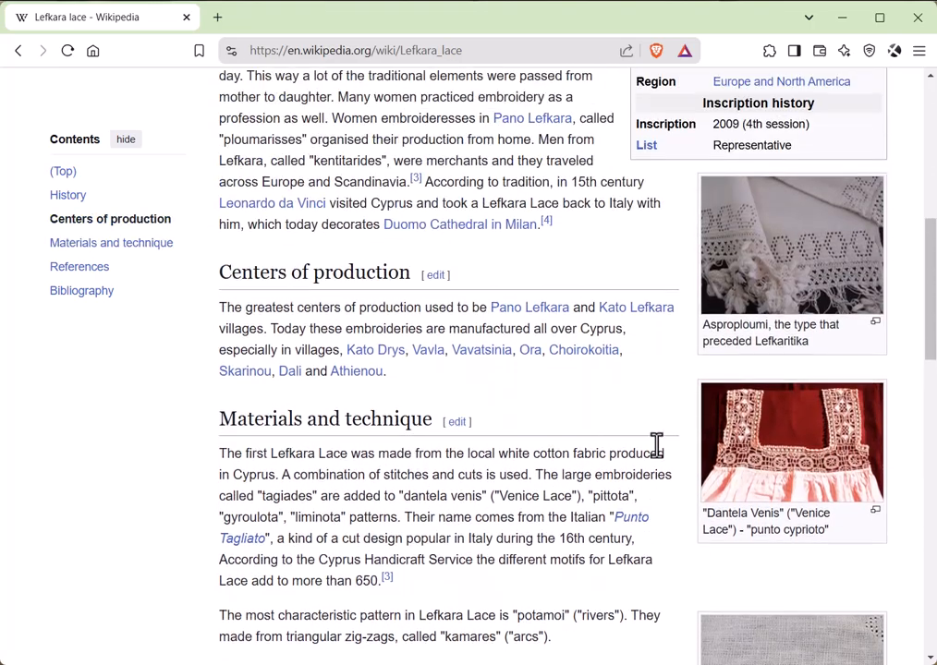
{"action": "scroll", "coordinate": [657, 451], "scroll_direction": "up", "scroll_amount": 5}
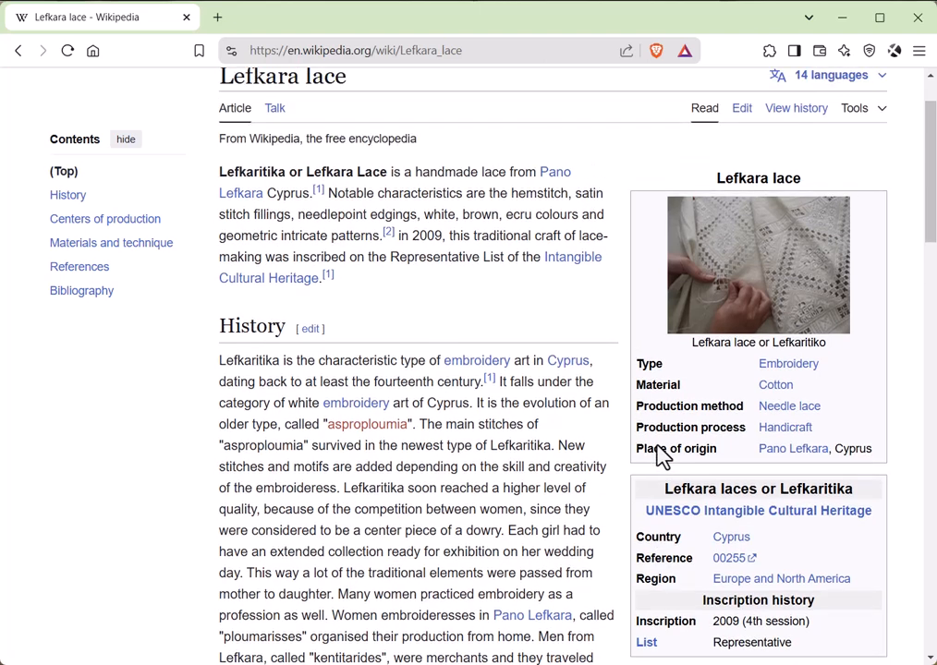
{"action": "scroll", "coordinate": [660, 453], "scroll_direction": "up", "scroll_amount": 1}
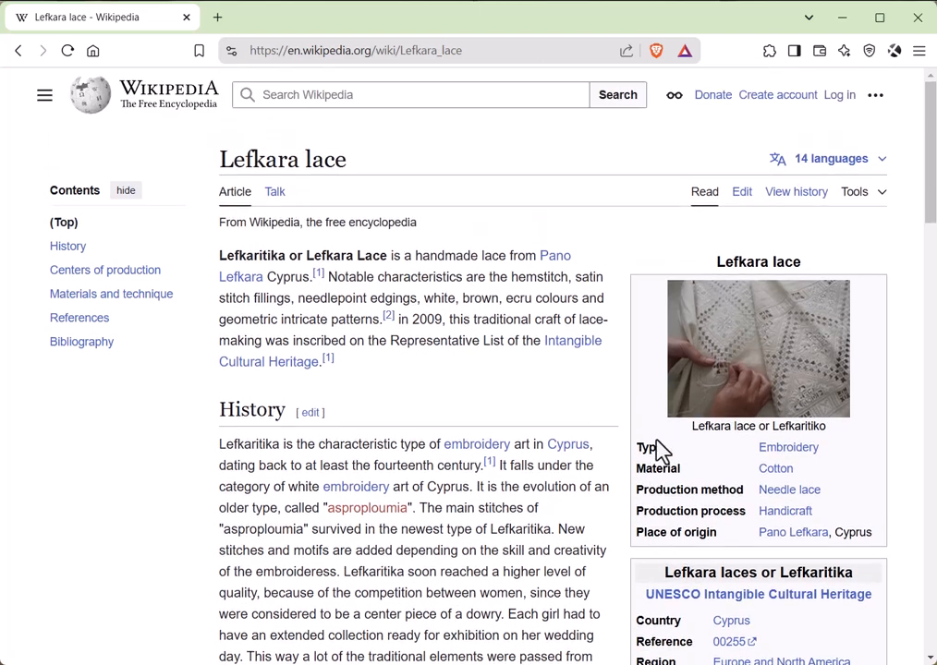
- Log in to Wikipedia from the article with the prefilled username and the account password
{"action": "left_click", "coordinate": [842, 103]}
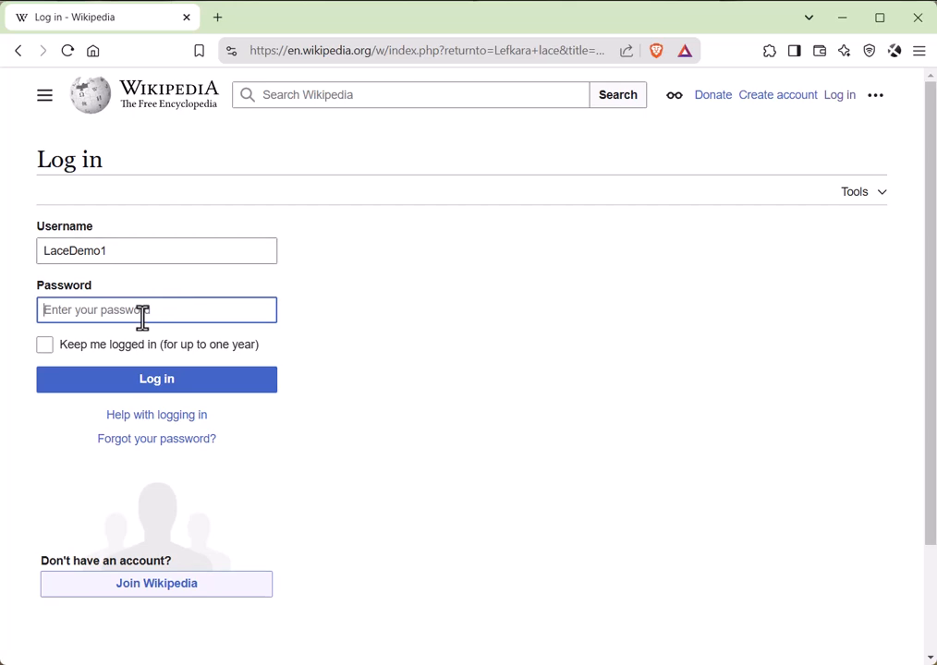
{"action": "key", "text": "ctrl+v"}
{"action": "left_click", "coordinate": [164, 387]}
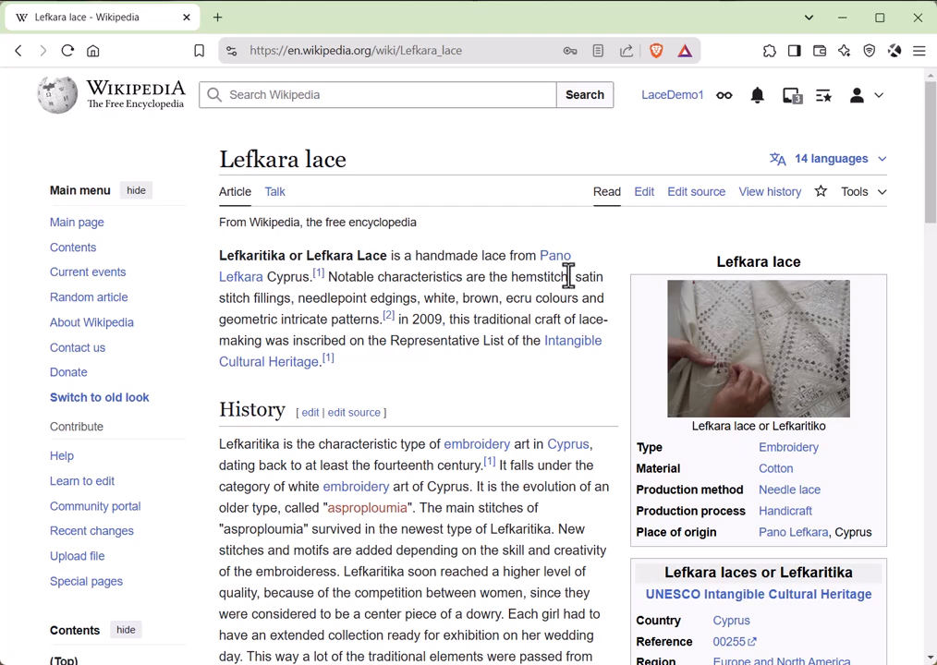
- Review the article down to the end of Materials and technique and open the page in the visual editor
{"action": "scroll", "coordinate": [568, 276], "scroll_direction": "down", "scroll_amount": 5}
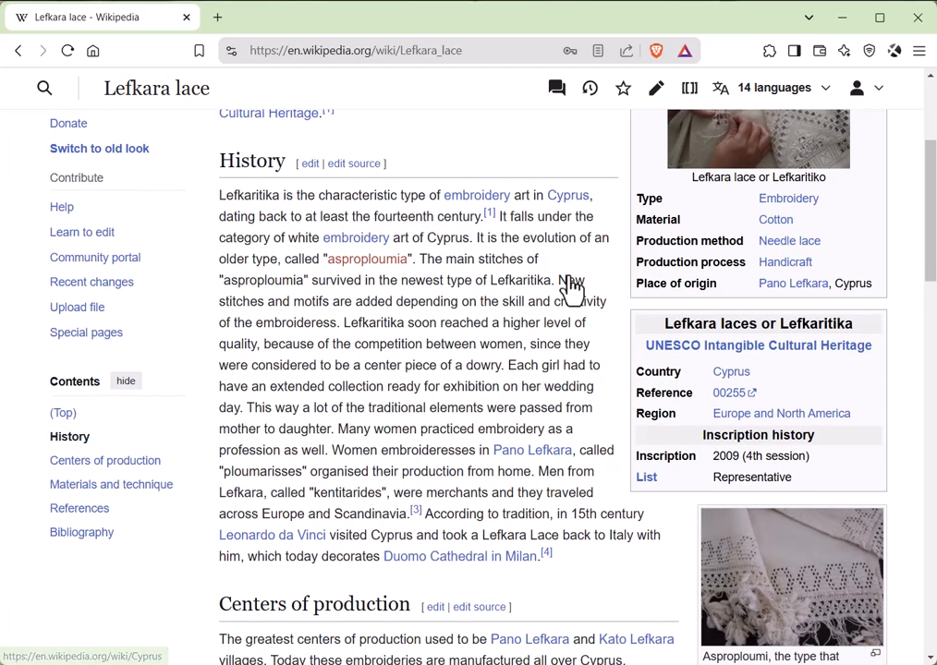
{"action": "scroll", "coordinate": [570, 287], "scroll_direction": "down", "scroll_amount": 6}
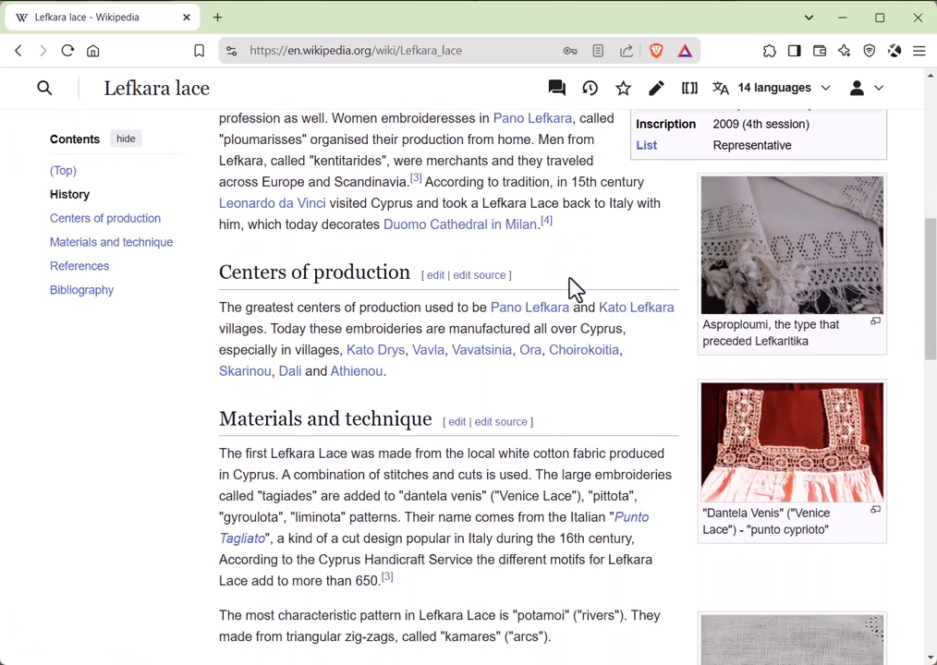
{"action": "scroll", "coordinate": [573, 286], "scroll_direction": "down", "scroll_amount": 3}
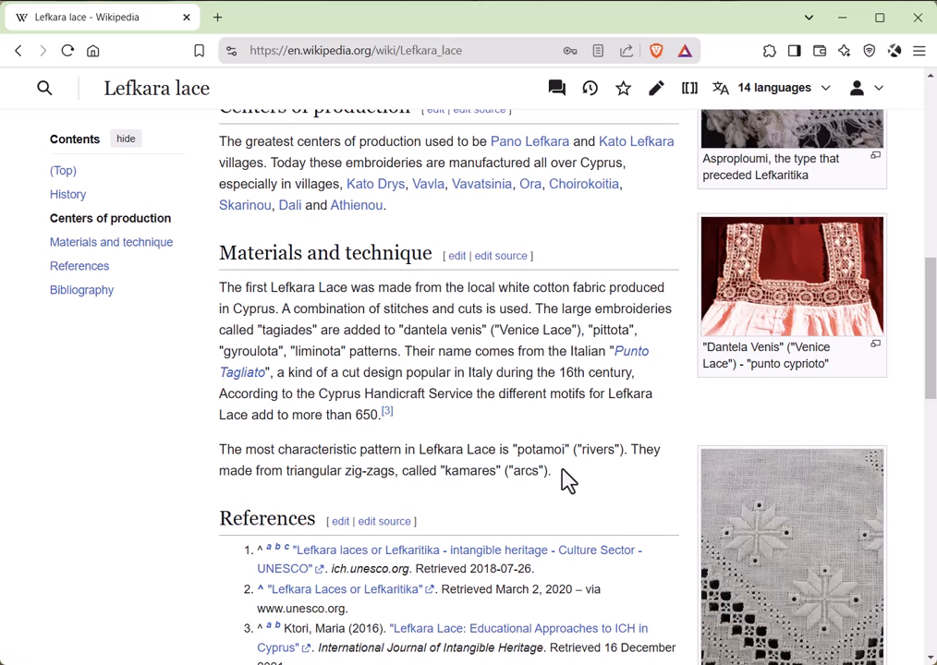
{"action": "scroll", "coordinate": [560, 476], "scroll_direction": "up", "scroll_amount": 12}
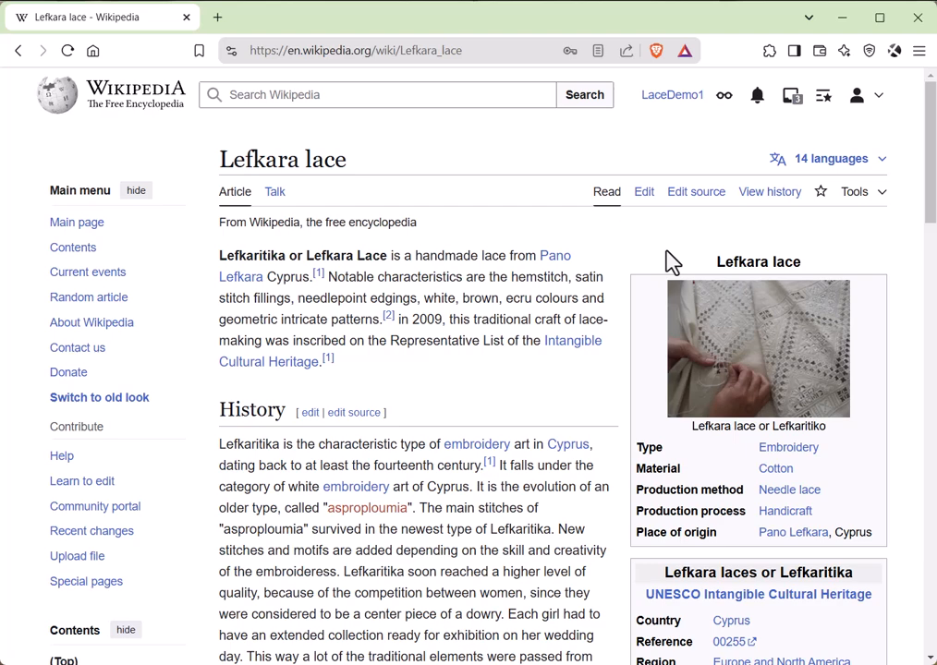
{"action": "left_click", "coordinate": [644, 194]}
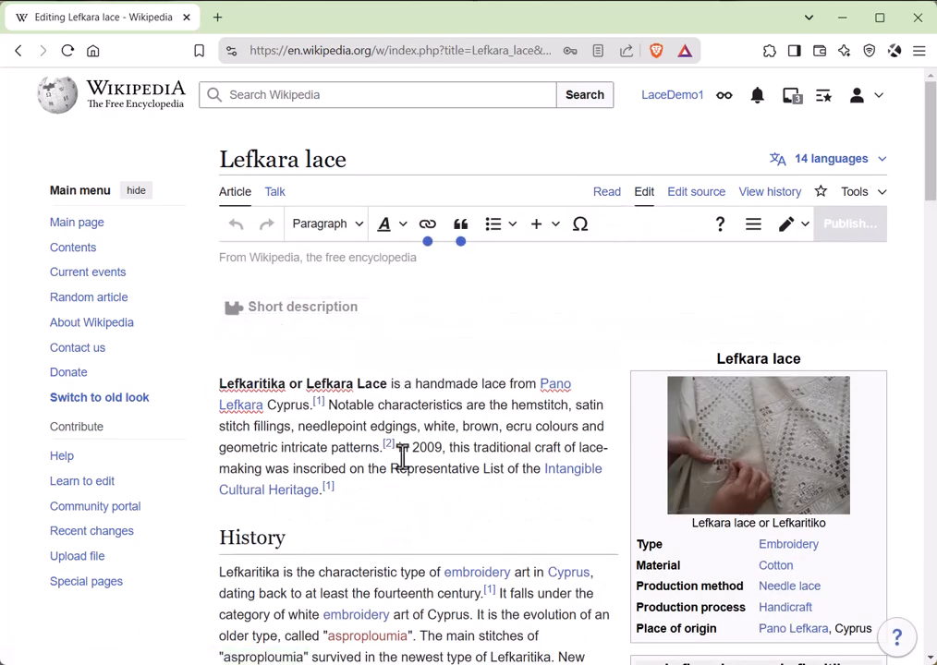
- Add the paragraph "Contemporary lacemakers can reproduce Lefkara lace with guidance from books of historical information and patterns." to the end of Materials and technique
{"action": "scroll", "coordinate": [414, 499], "scroll_direction": "down", "scroll_amount": 5}
{"action": "scroll", "coordinate": [420, 503], "scroll_direction": "down", "scroll_amount": 5}
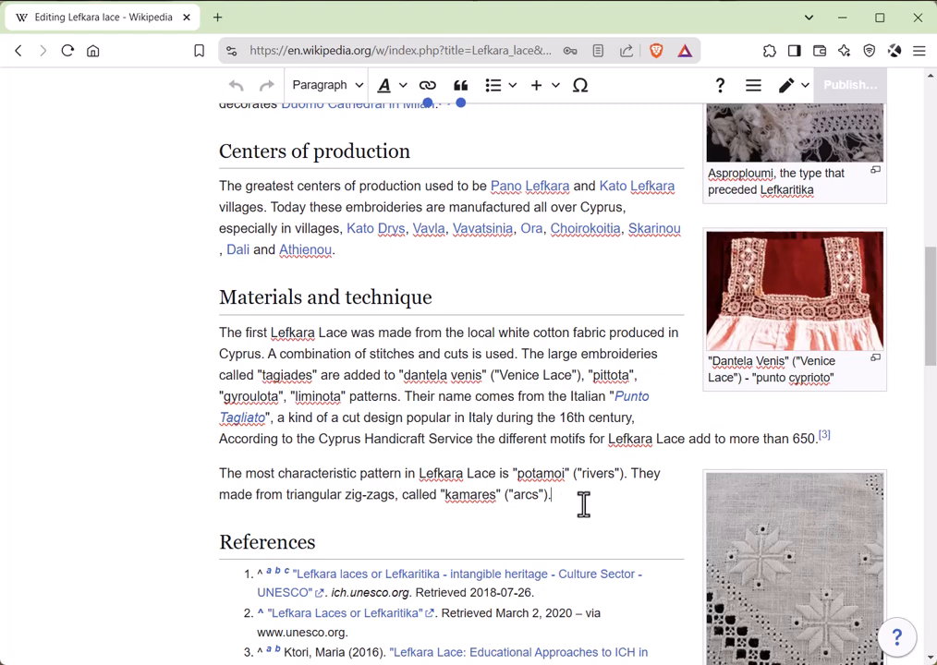
{"action": "key", "text": "Return"}
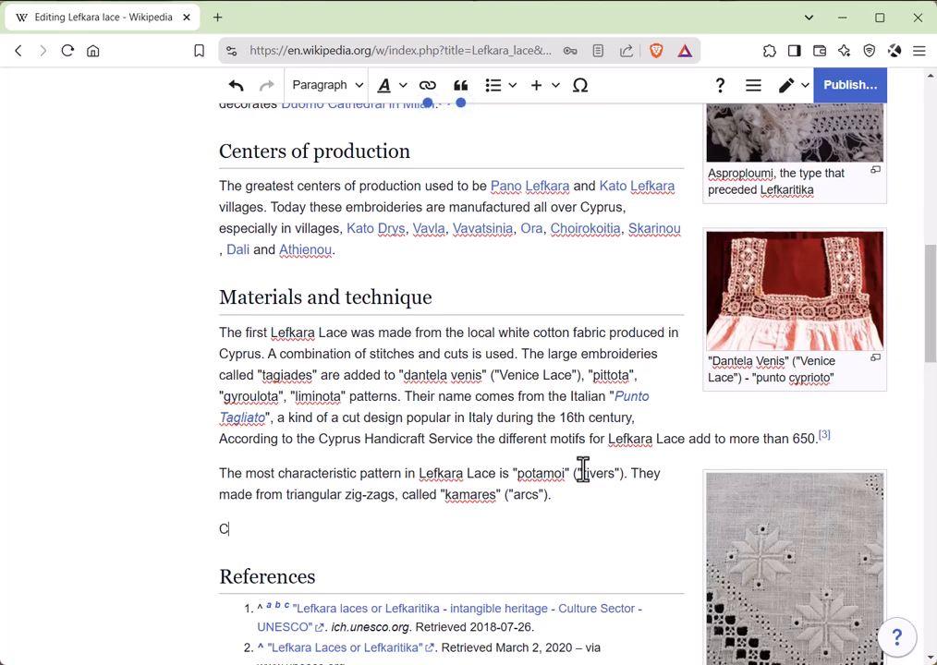
{"action": "type", "text": "Contemporar"}
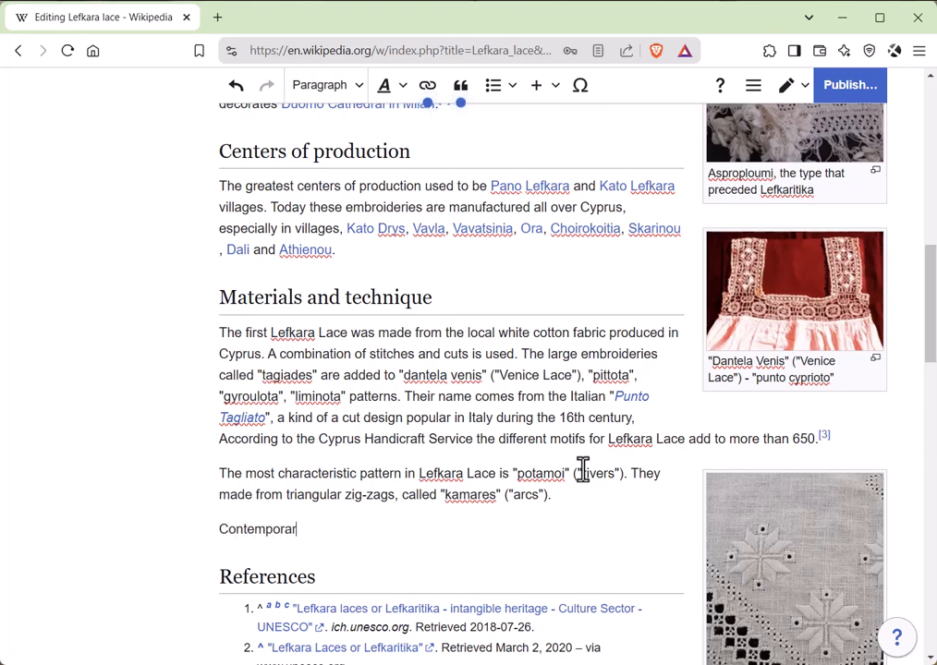
{"action": "type", "text": "y lacemakers"}
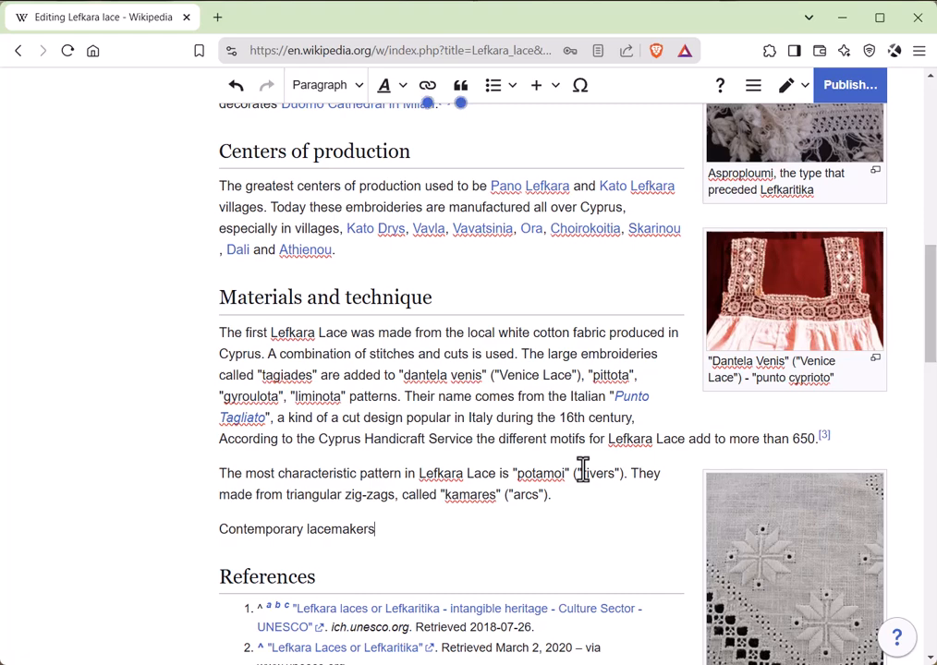
{"action": "type", "text": " can reproduc"}
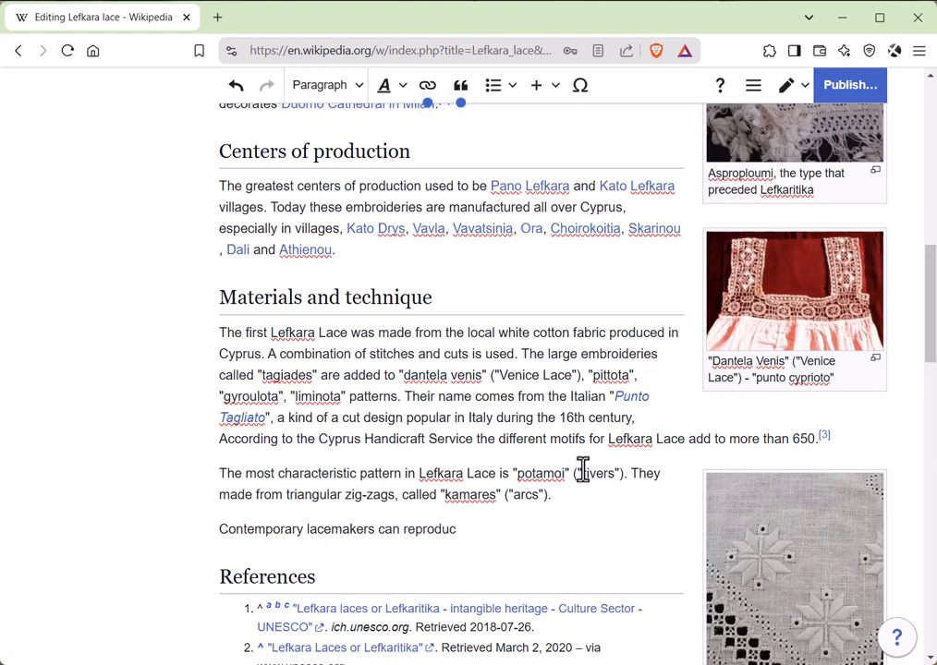
{"action": "type", "text": "e Lefkara lace with"}
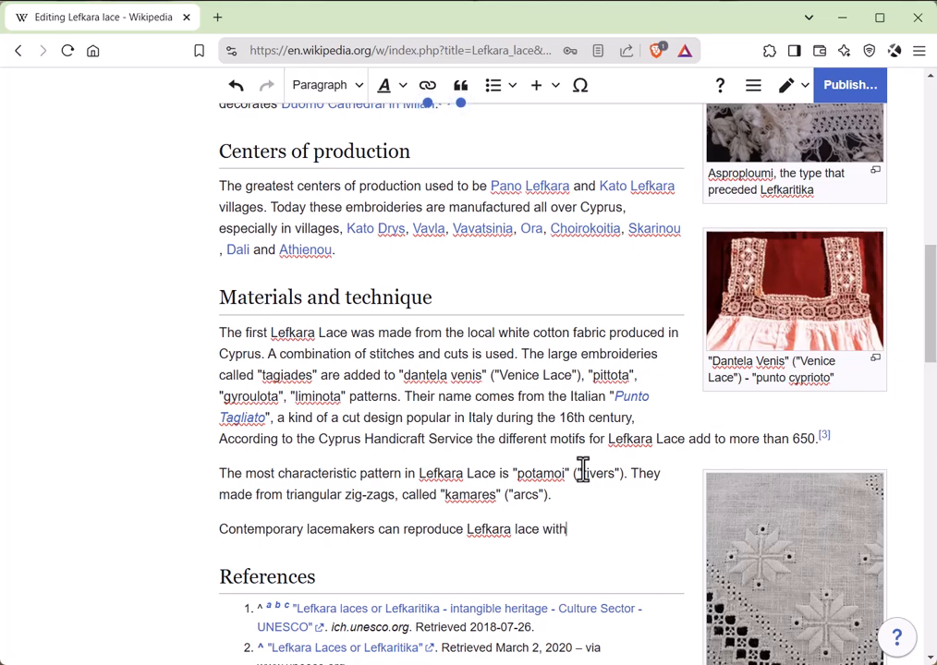
{"action": "type", "text": " guidance from books "}
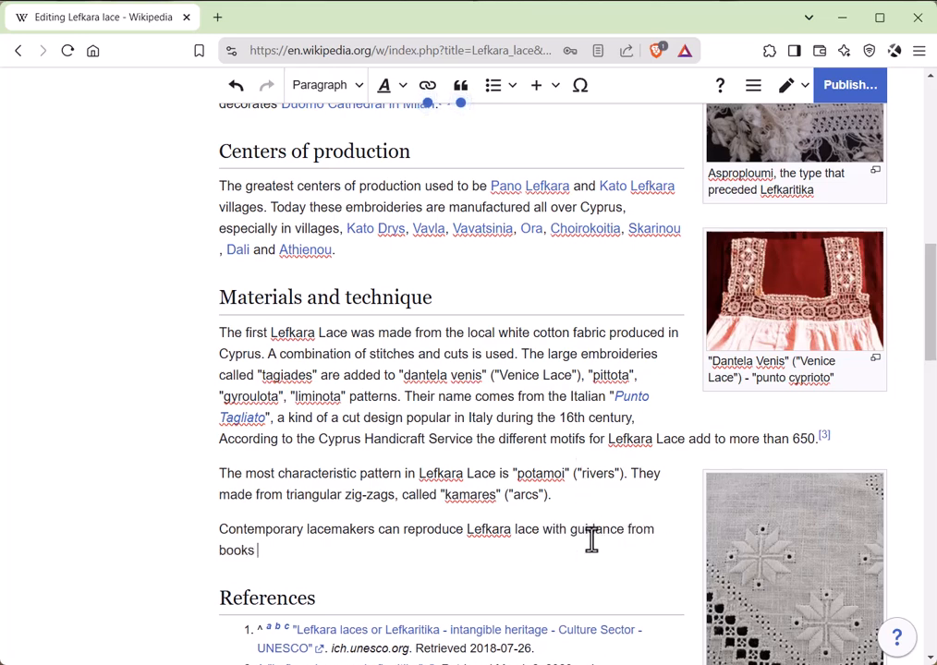
{"action": "type", "text": "of historical inform"}
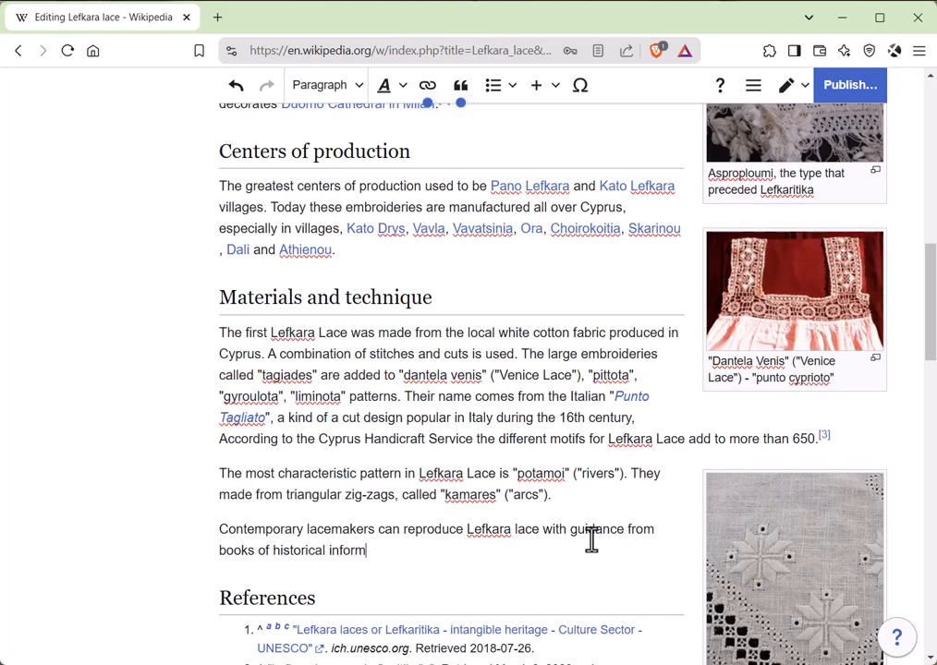
{"action": "type", "text": "ation and patterns."}
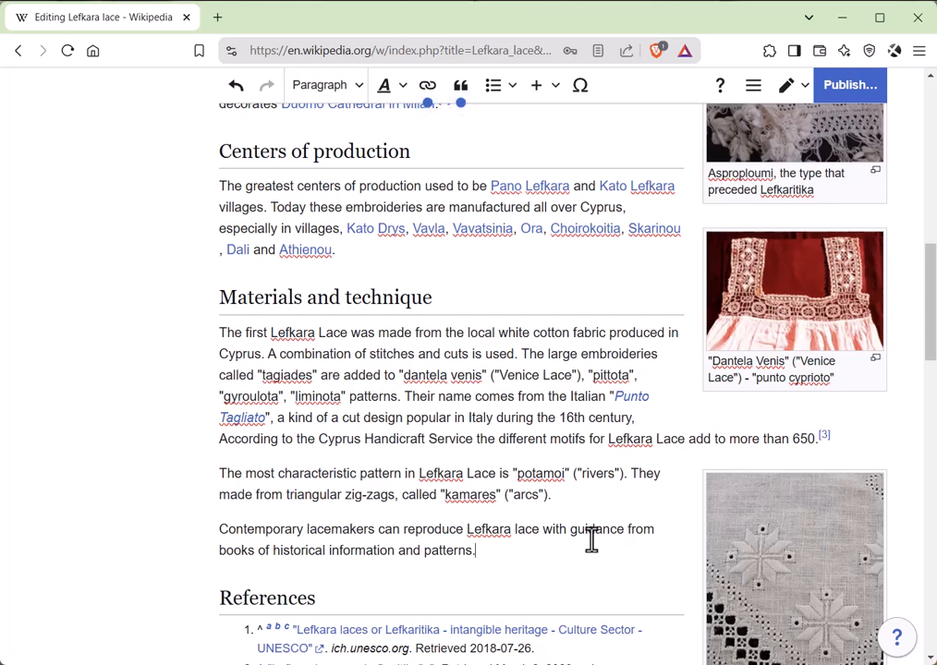
- Start a citation at the end of the new paragraph, check the manual source types and return to automatic creation
{"action": "scroll", "coordinate": [503, 548], "scroll_direction": "up", "scroll_amount": 1}
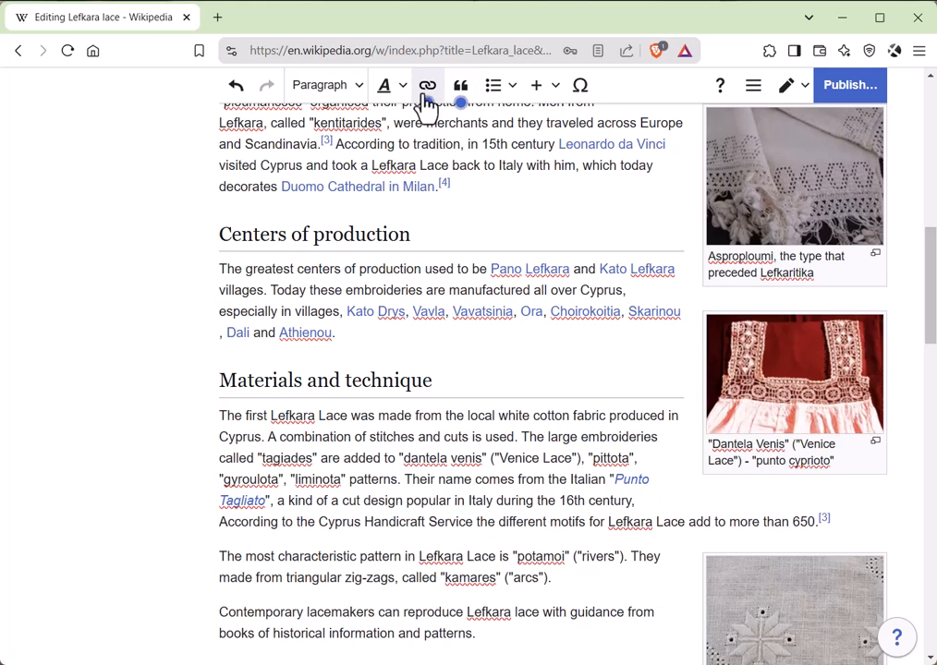
{"action": "left_click", "coordinate": [460, 88]}
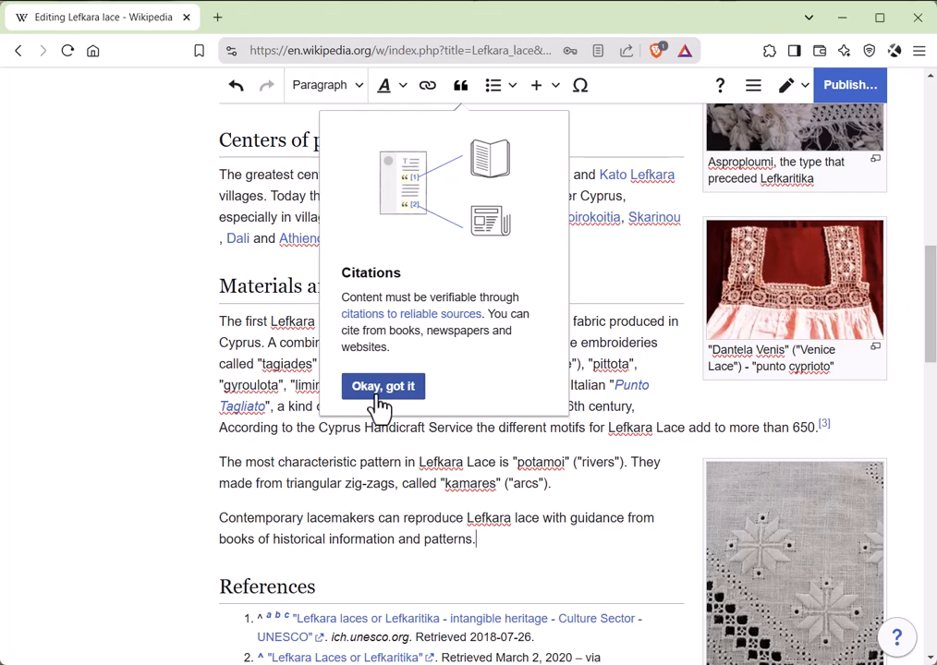
{"action": "left_click", "coordinate": [381, 397]}
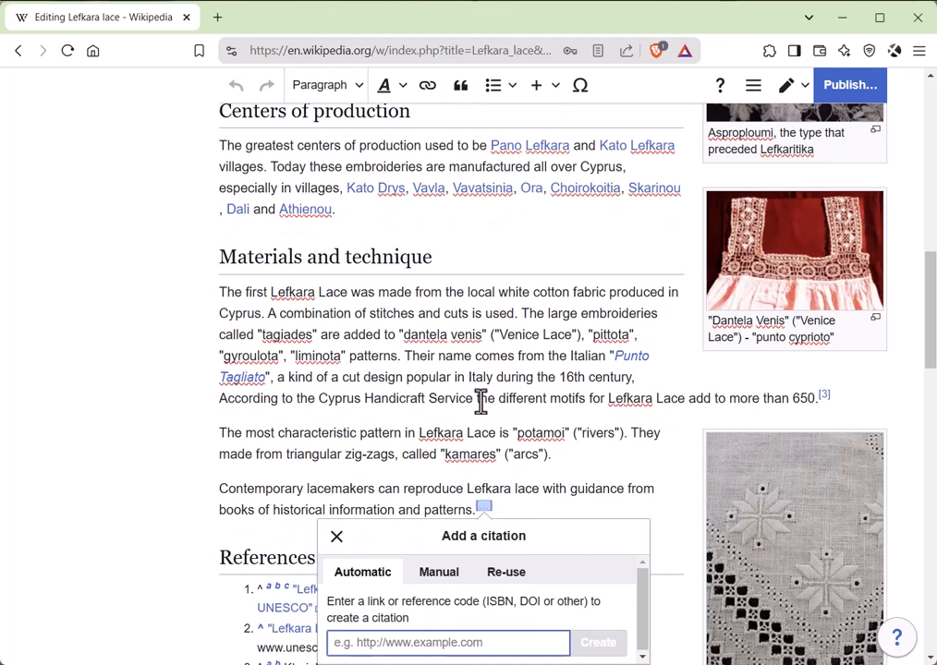
{"action": "scroll", "coordinate": [479, 399], "scroll_direction": "down", "scroll_amount": 1}
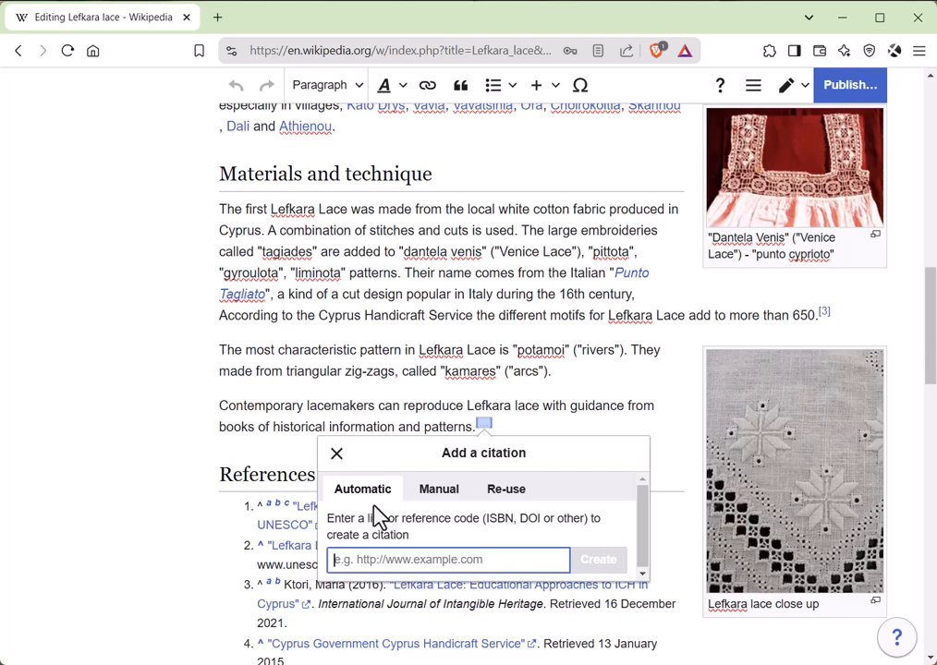
{"action": "left_click", "coordinate": [439, 492]}
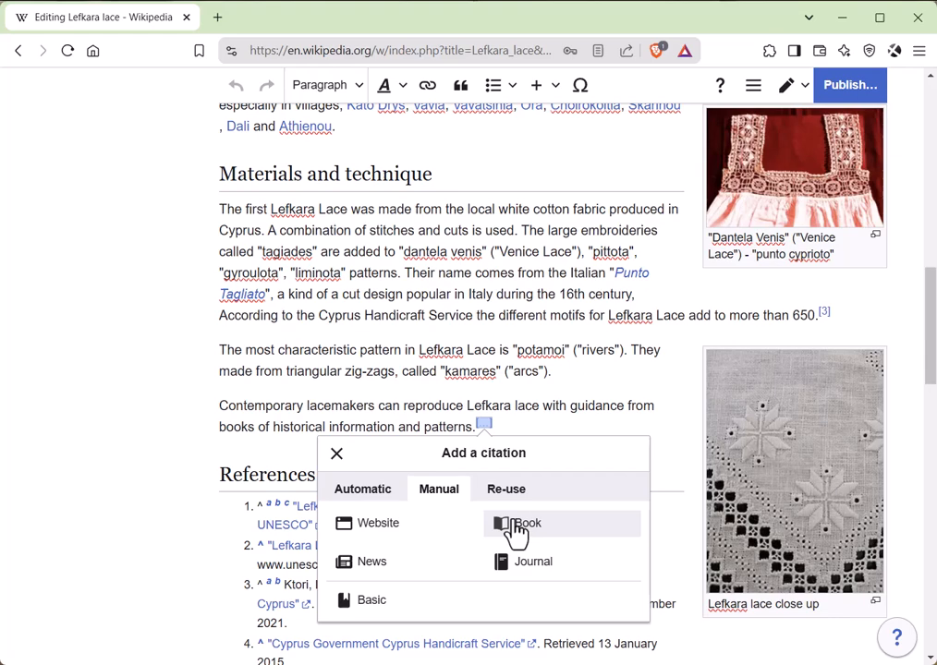
{"action": "left_click", "coordinate": [360, 500]}
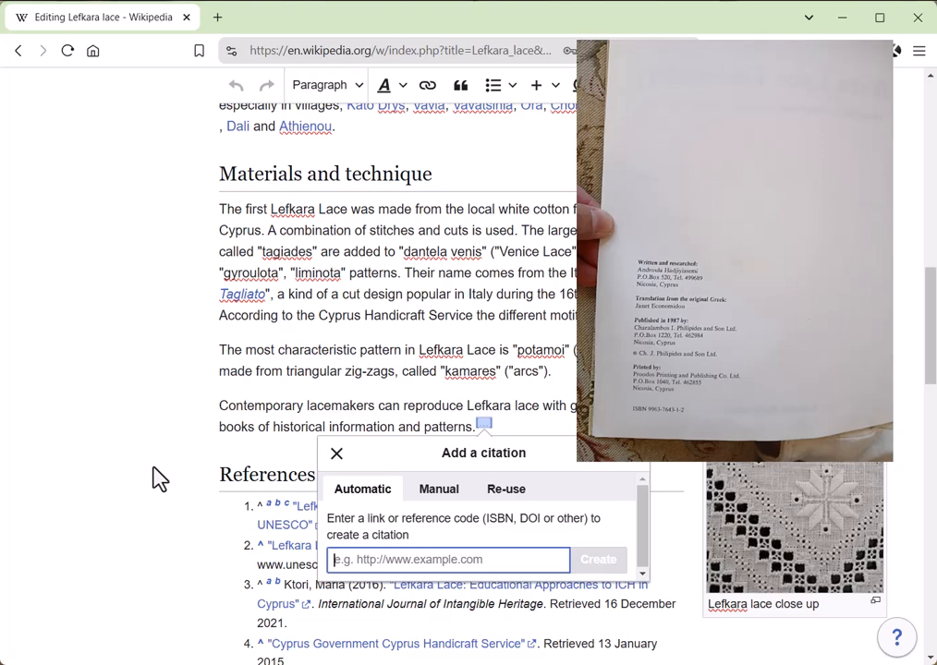
{"action": "type", "text": "99"}
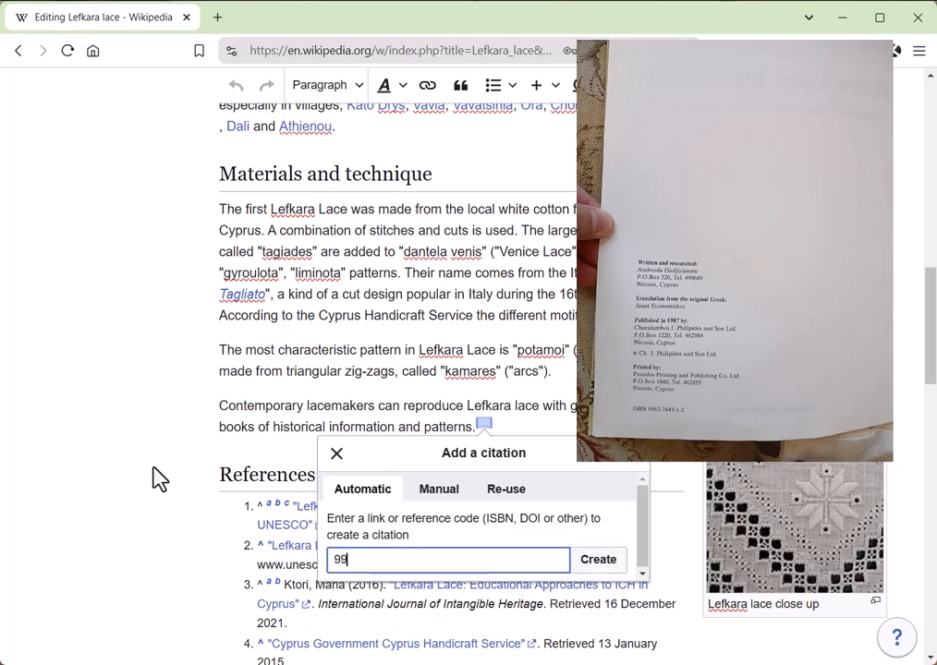
{"action": "type", "text": "63764312"}
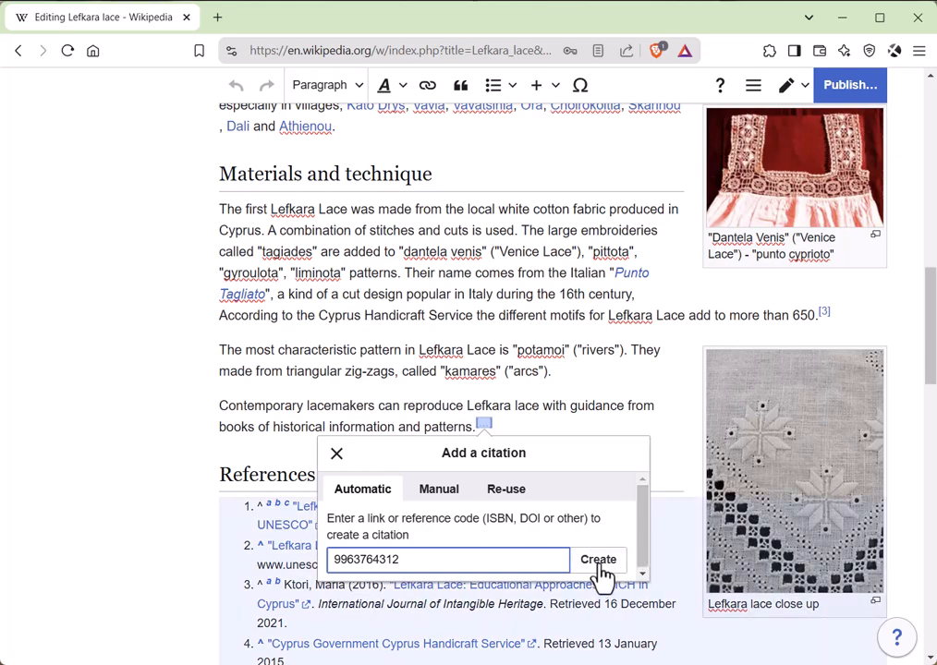
{"action": "left_click", "coordinate": [600, 564]}
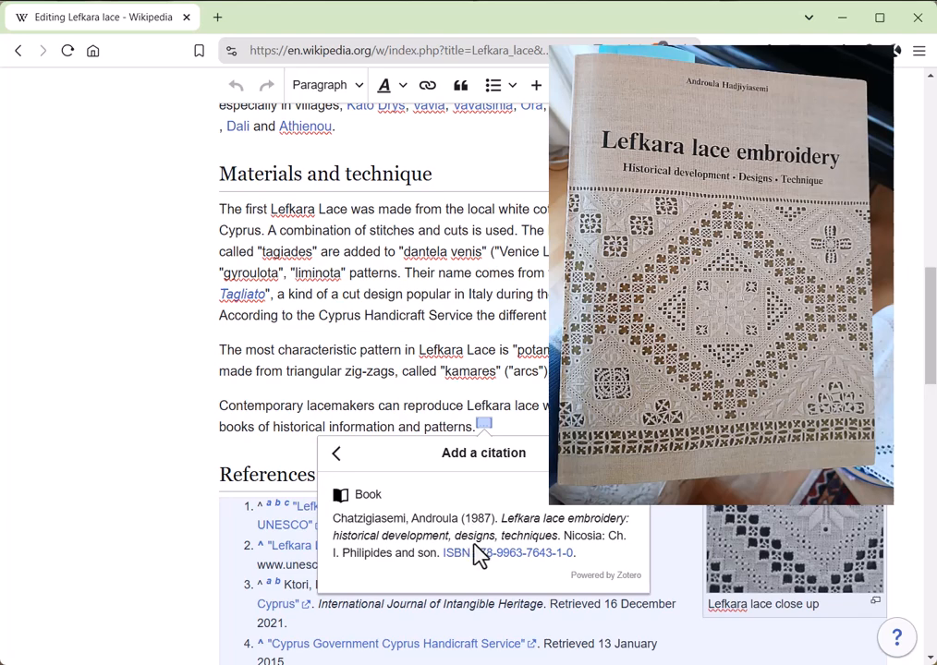
- Discard the generated book citation and open a blank manual Book citation form instead
{"action": "left_click", "coordinate": [339, 458]}
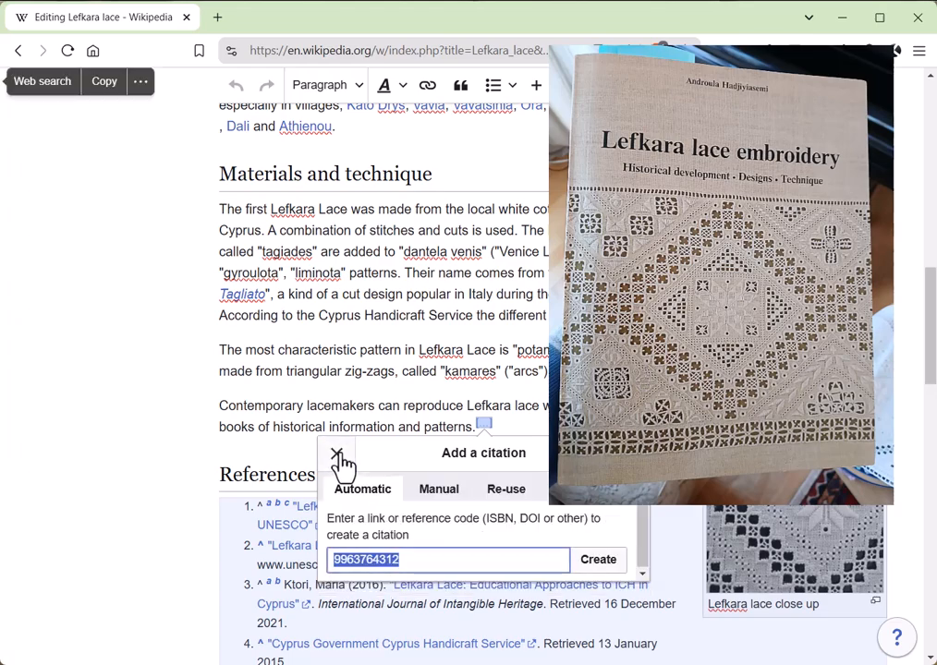
{"action": "left_click", "coordinate": [449, 491]}
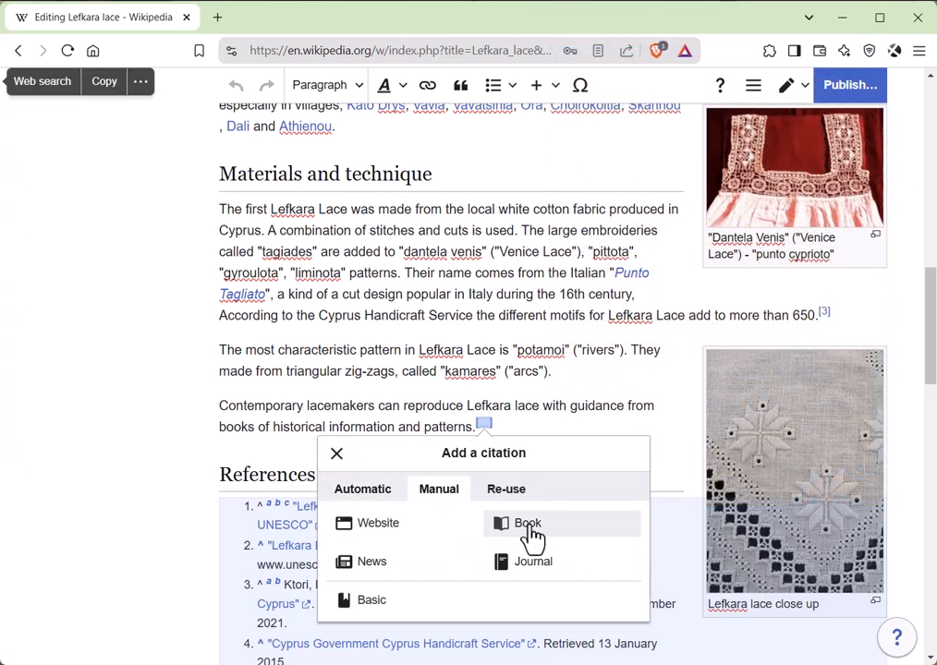
{"action": "left_click", "coordinate": [532, 530]}
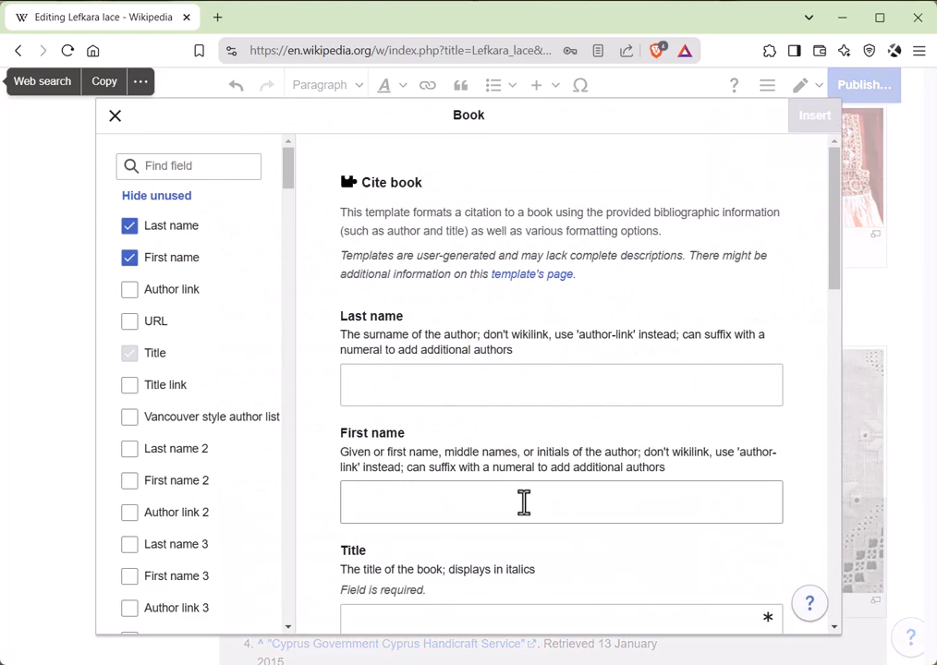
- Enter the author's last name and first name from the book cover in the book citation
{"action": "left_click", "coordinate": [471, 387]}
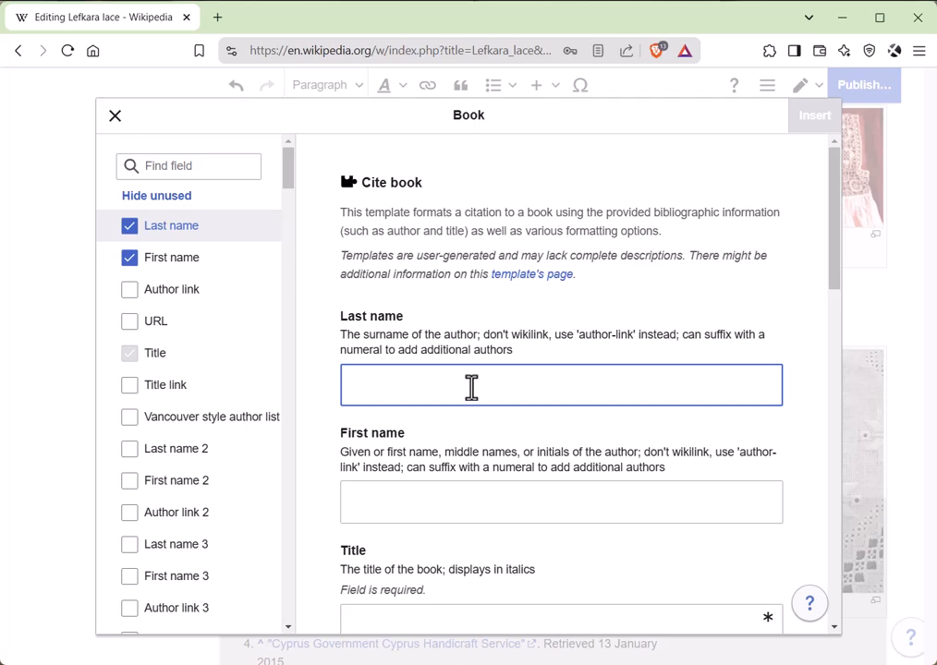
{"action": "type", "text": "H"}
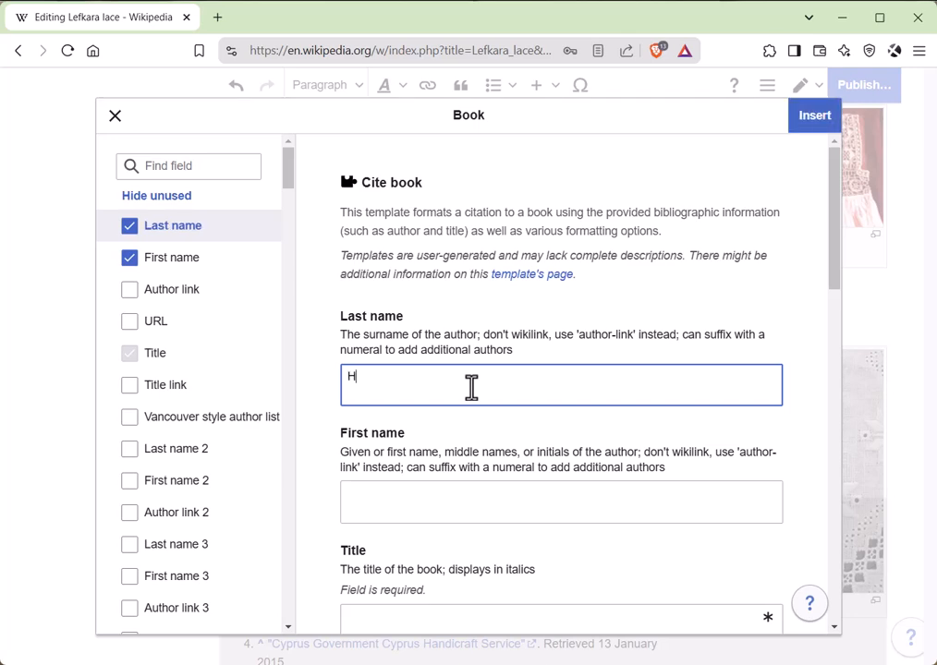
{"action": "type", "text": "adjiyiasemi"}
{"action": "left_click", "coordinate": [419, 506]}
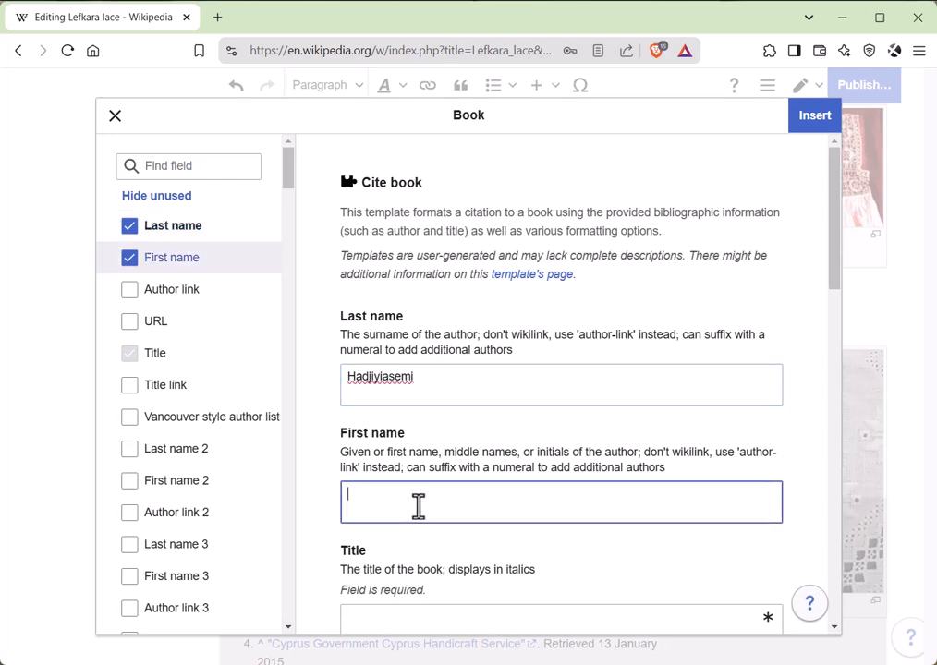
{"action": "type", "text": "Androula"}
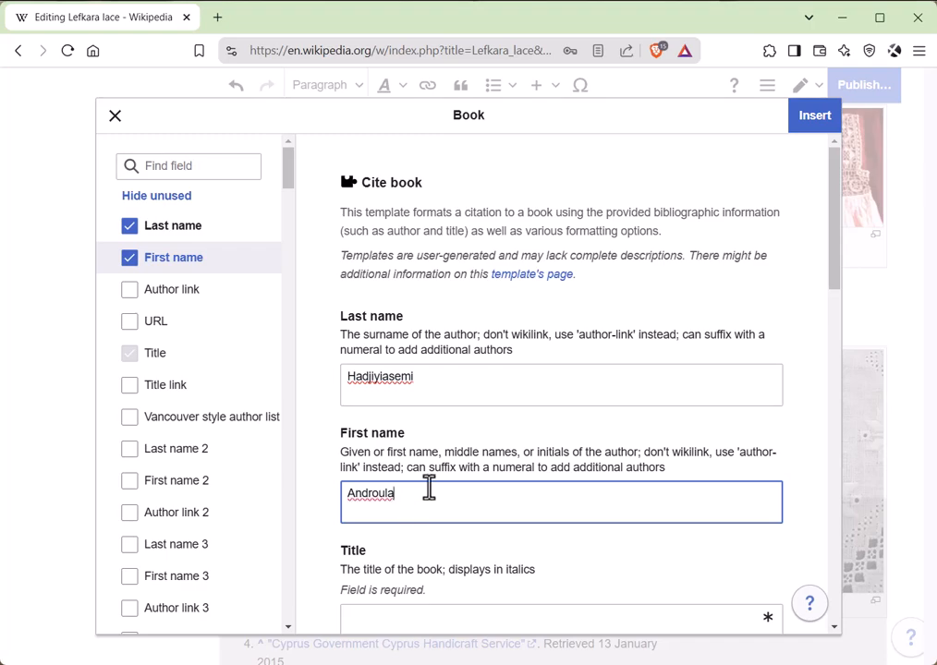
- Enter 1987 as the full date of the book, leaving the title empty
{"action": "scroll", "coordinate": [429, 487], "scroll_direction": "down", "scroll_amount": 2}
{"action": "left_click", "coordinate": [382, 453]}
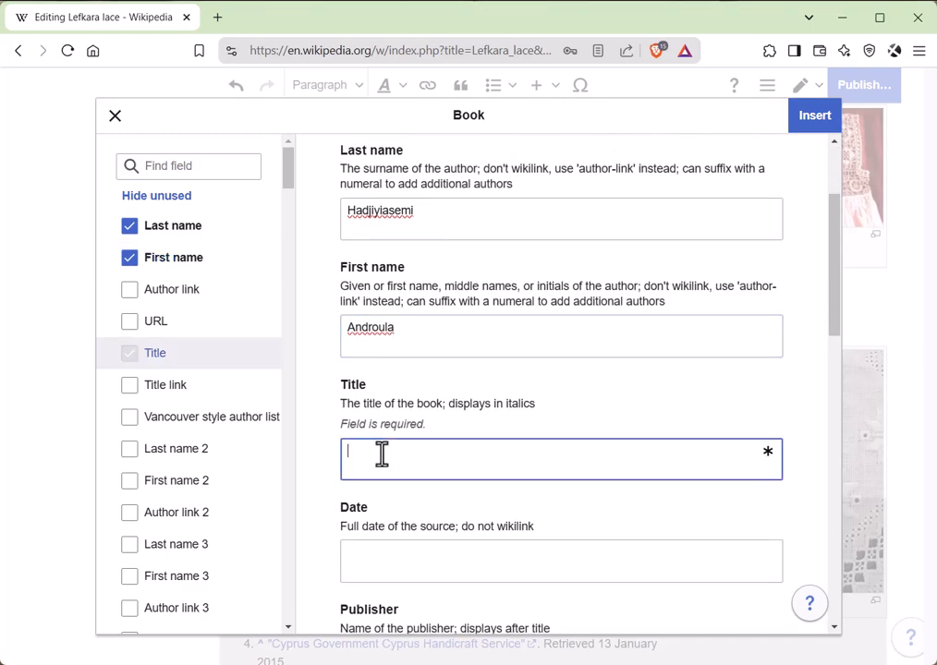
{"action": "scroll", "coordinate": [383, 453], "scroll_direction": "down", "scroll_amount": 2}
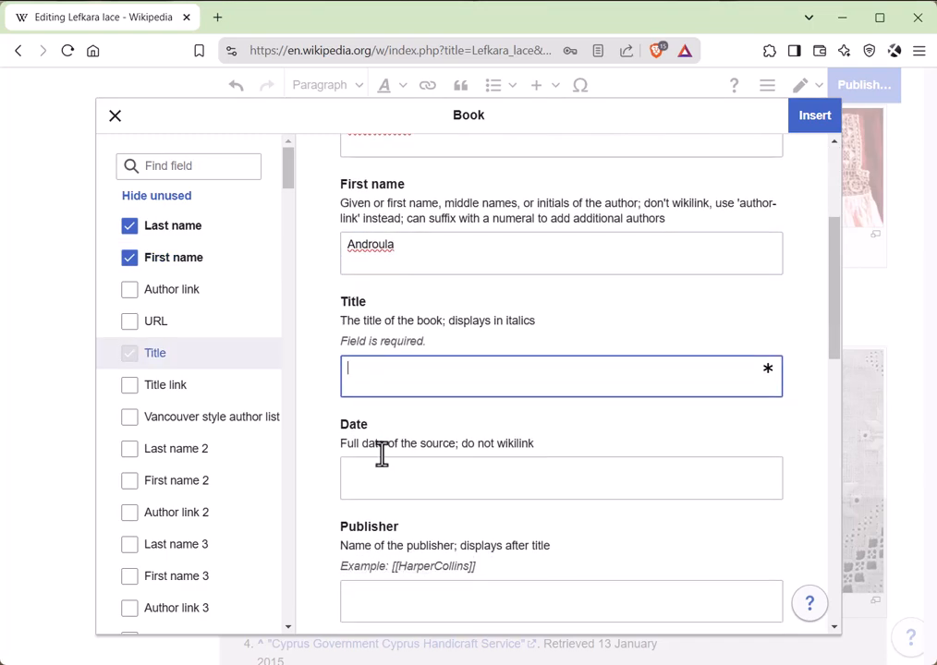
{"action": "left_click", "coordinate": [379, 401]}
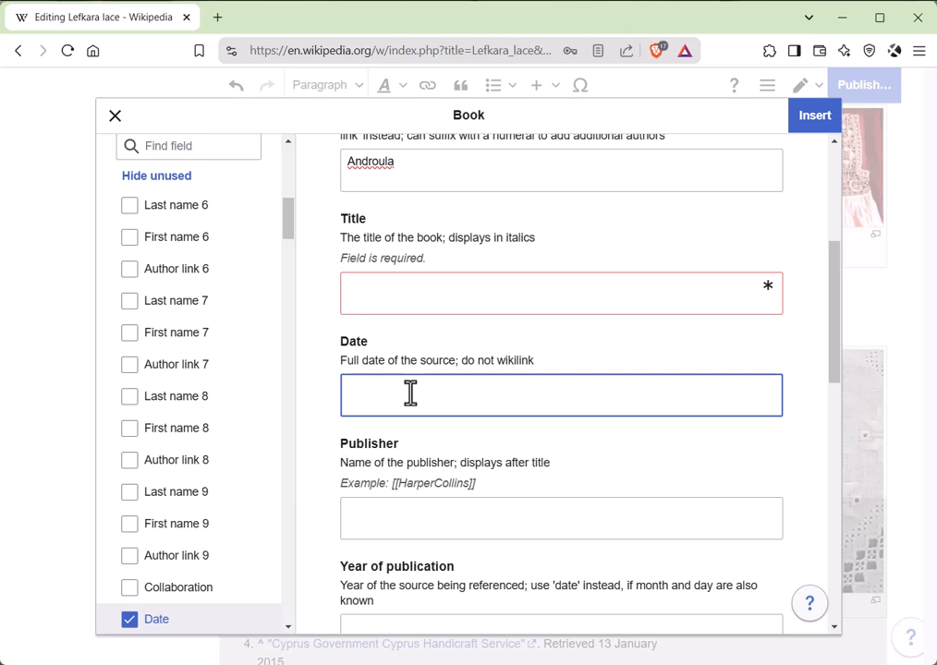
{"action": "type", "text": "1987"}
- Enter "Philipides and Son Ltd" as the publisher of the book
{"action": "scroll", "coordinate": [406, 434], "scroll_direction": "down", "scroll_amount": 3}
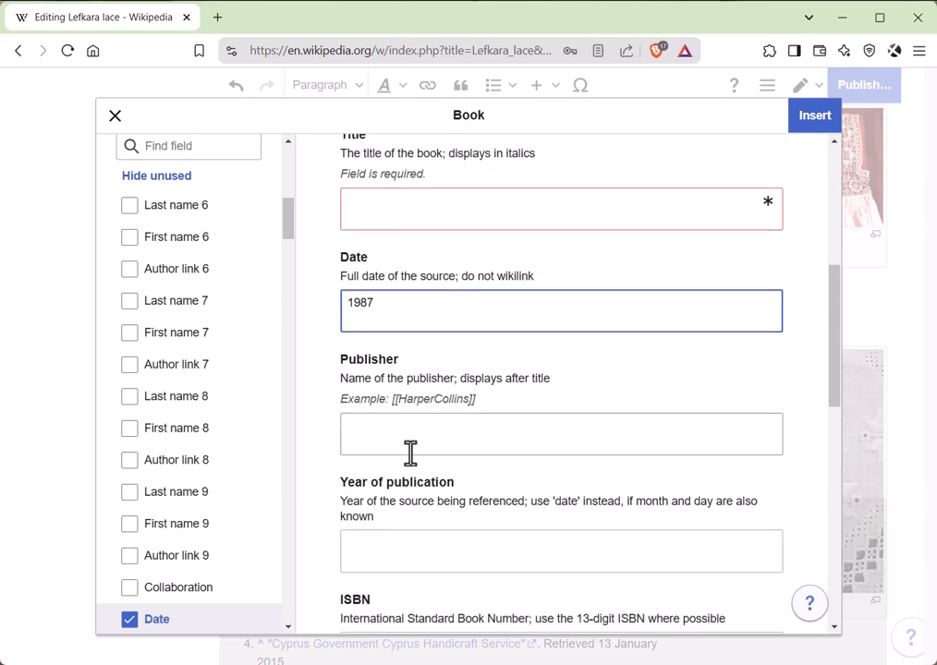
{"action": "left_click", "coordinate": [402, 425]}
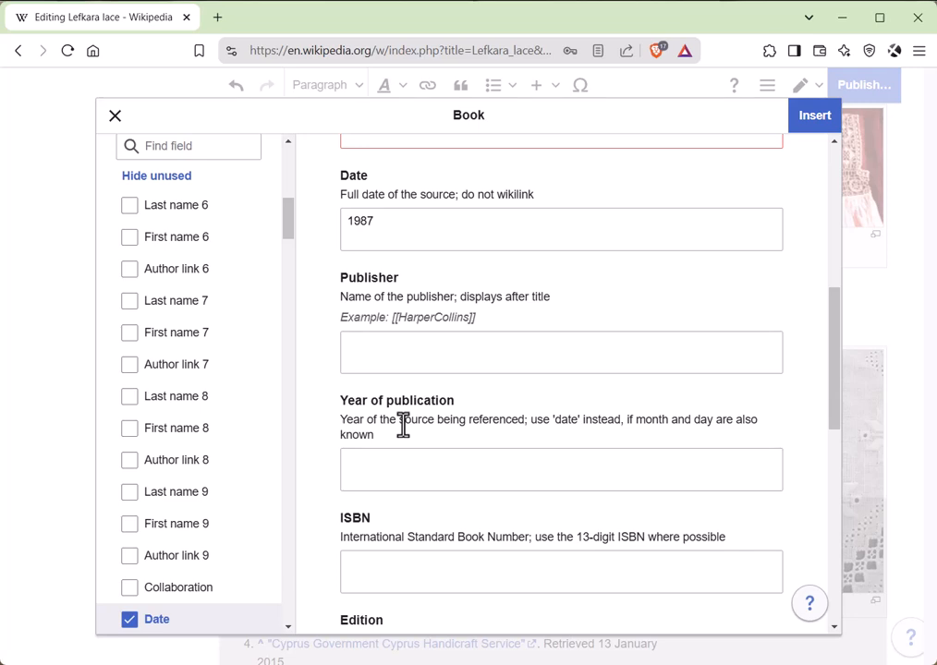
{"action": "left_click", "coordinate": [406, 352]}
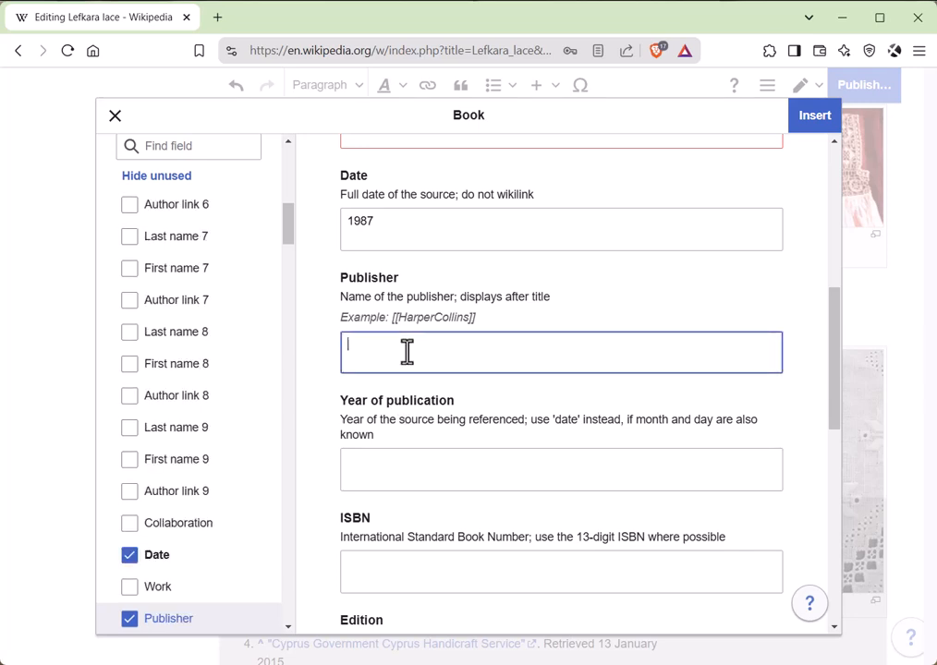
{"action": "type", "text": "Phil"}
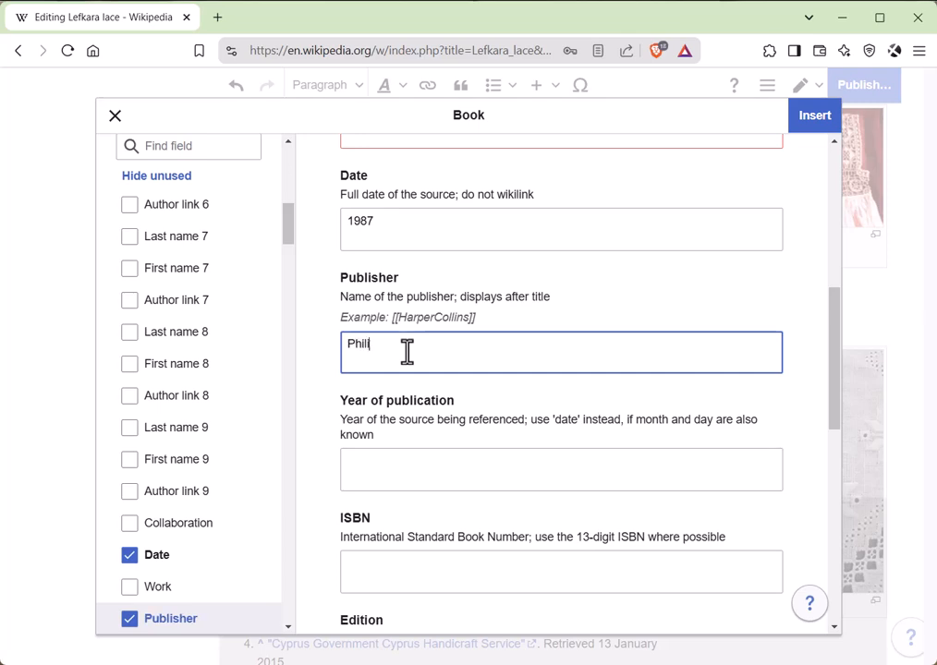
{"action": "type", "text": "ipides and Son"}
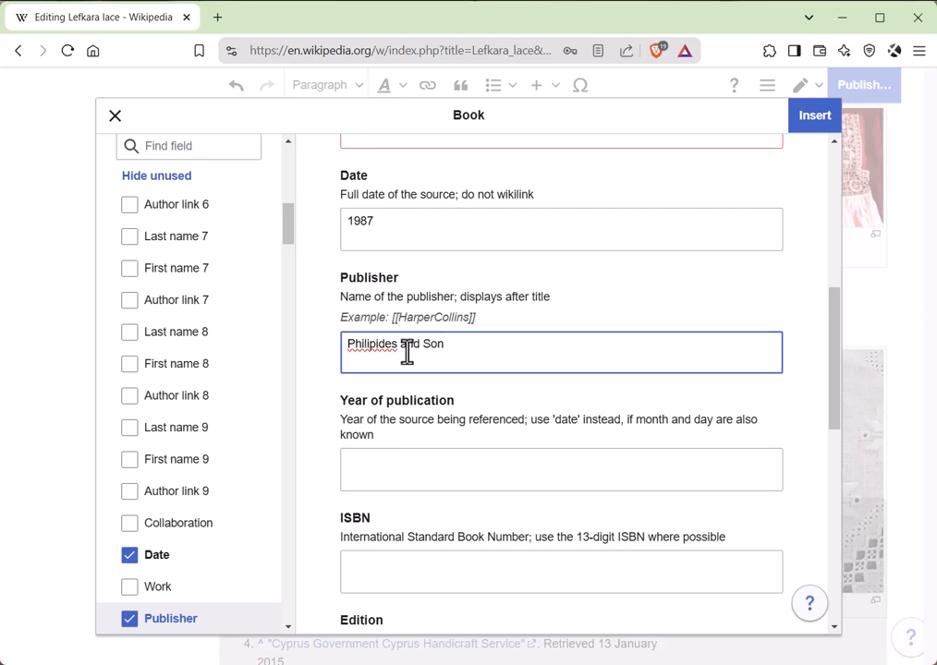
{"action": "type", "text": " Ltd"}
{"action": "scroll", "coordinate": [388, 444], "scroll_direction": "down", "scroll_amount": 1}
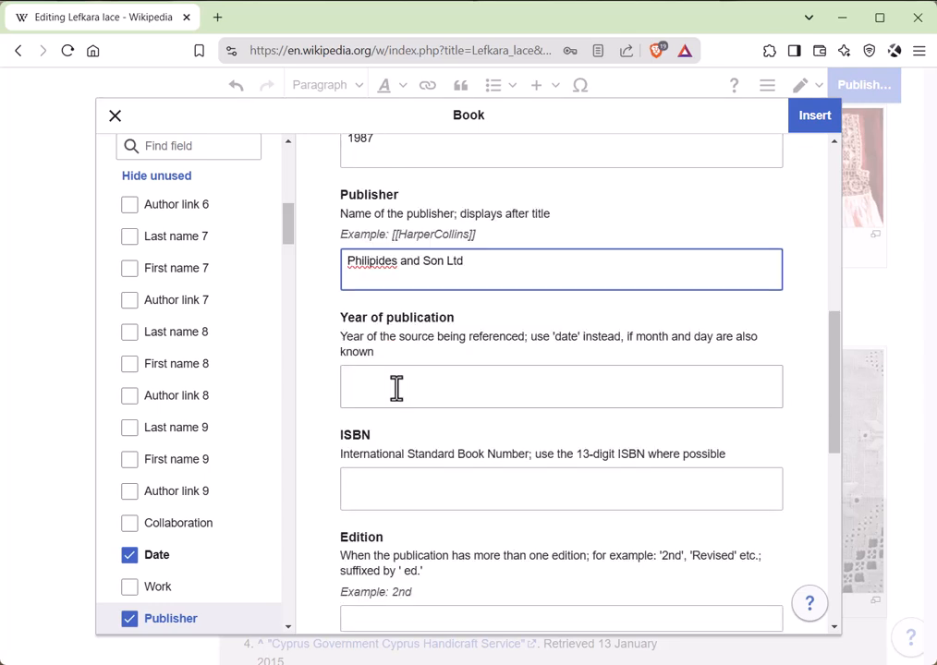
- Set the year of publication to 1987 and clear the duplicate full date
{"action": "left_click", "coordinate": [395, 381]}
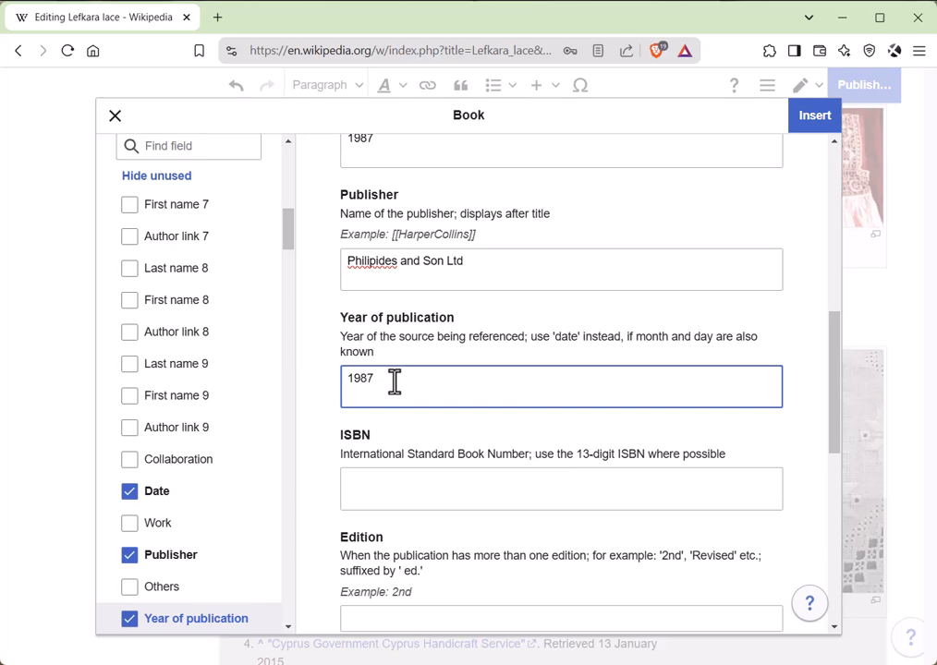
{"action": "scroll", "coordinate": [394, 382], "scroll_direction": "up", "scroll_amount": 2}
{"action": "left_click_drag", "start_coordinate": [389, 222], "coordinate": [344, 229]}
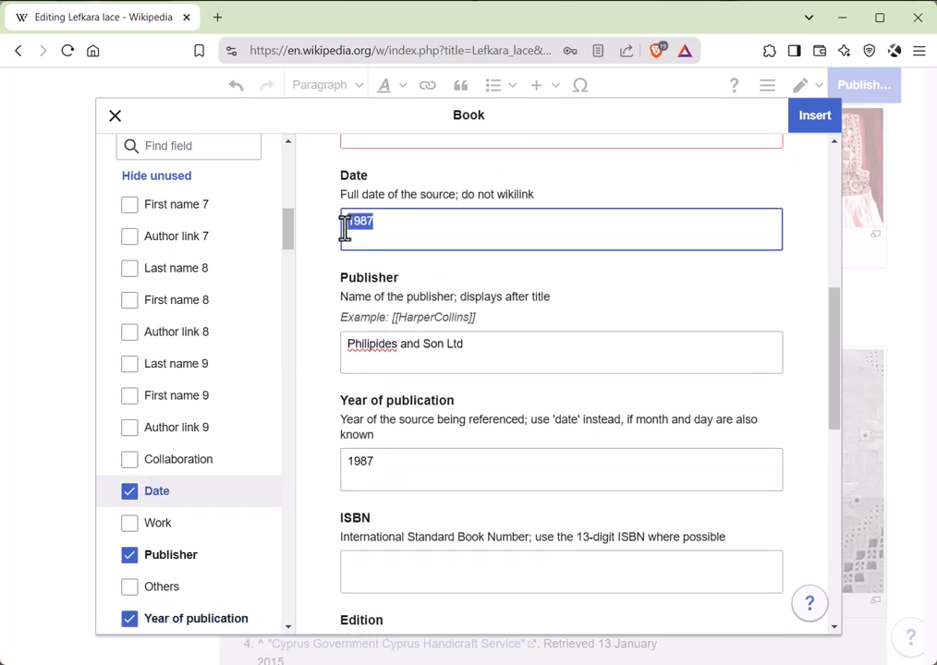
{"action": "key", "text": "BackSpace"}
{"action": "scroll", "coordinate": [296, 422], "scroll_direction": "down", "scroll_amount": 2}
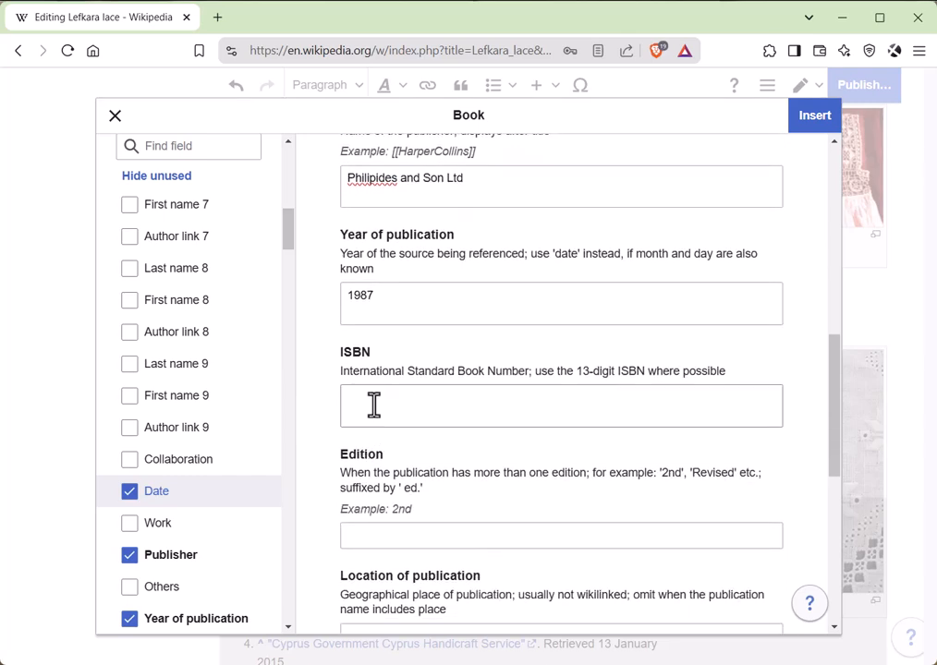
{"action": "left_click", "coordinate": [373, 402]}
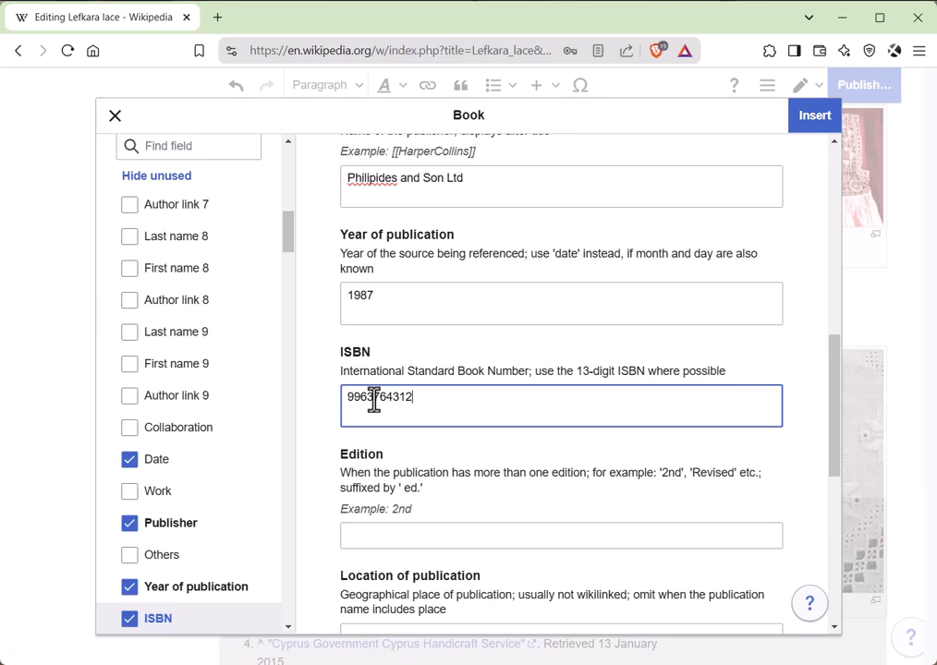
{"action": "scroll", "coordinate": [373, 403], "scroll_direction": "down", "scroll_amount": 5}
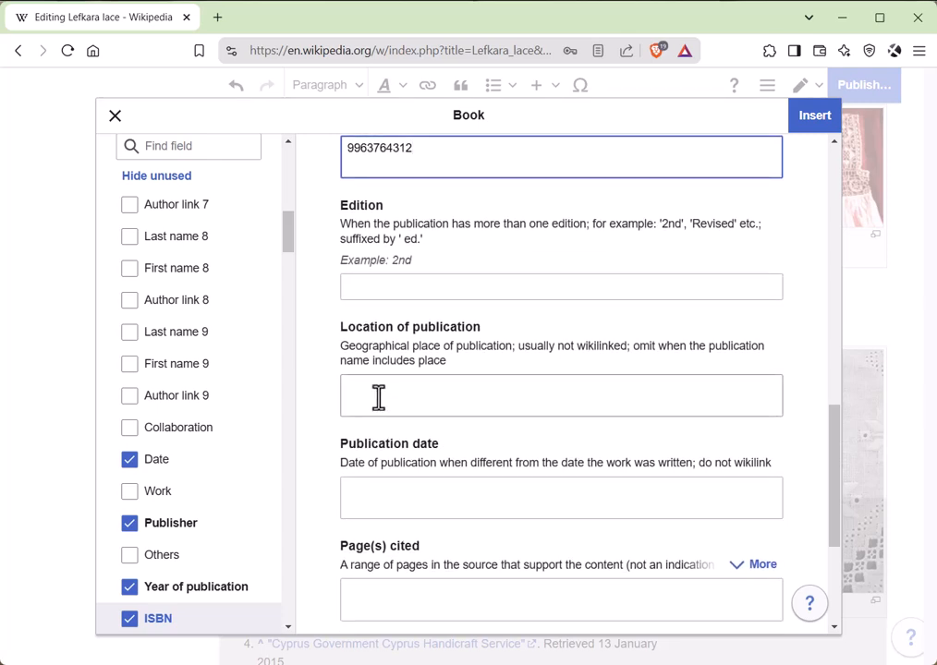
{"action": "left_click", "coordinate": [378, 397]}
{"action": "type", "text": "Cy"}
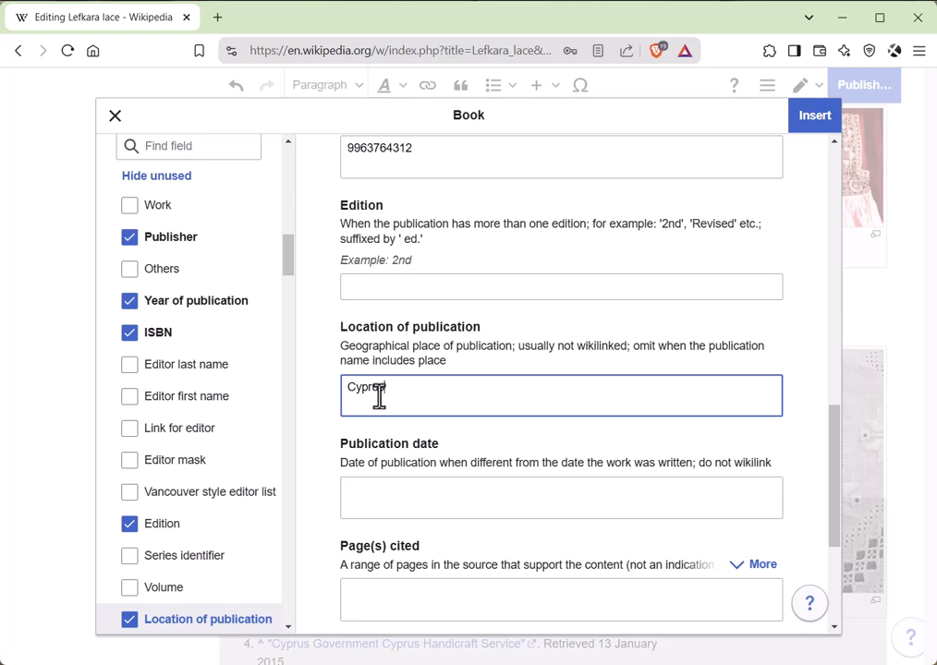
{"action": "type", "text": "prus"}
- Look through the remaining citation fields and add the translator last name and translator first name fields
{"action": "scroll", "coordinate": [379, 433], "scroll_direction": "down", "scroll_amount": 5}
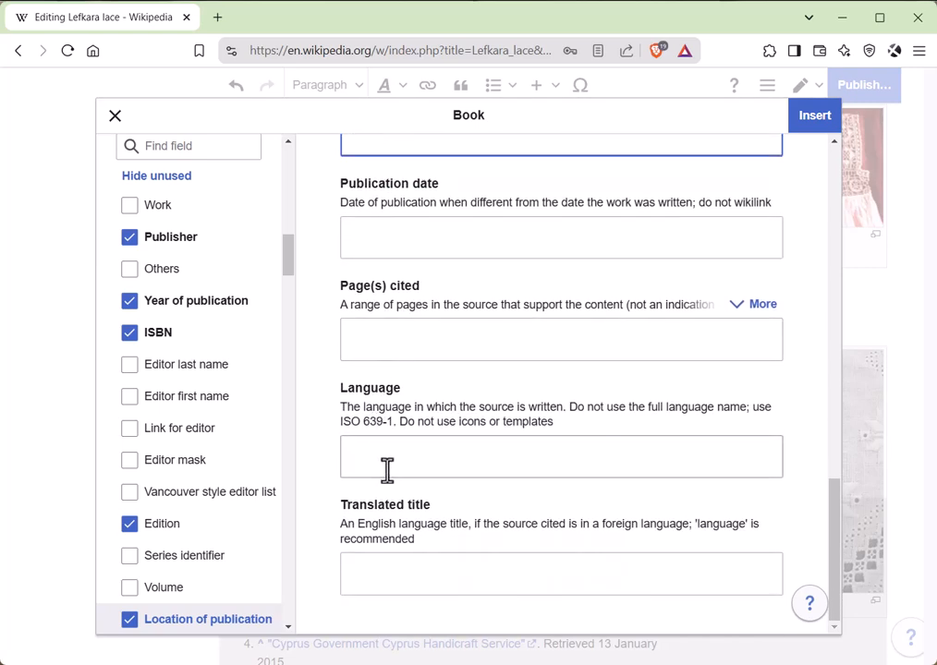
{"action": "scroll", "coordinate": [387, 469], "scroll_direction": "up", "scroll_amount": 15}
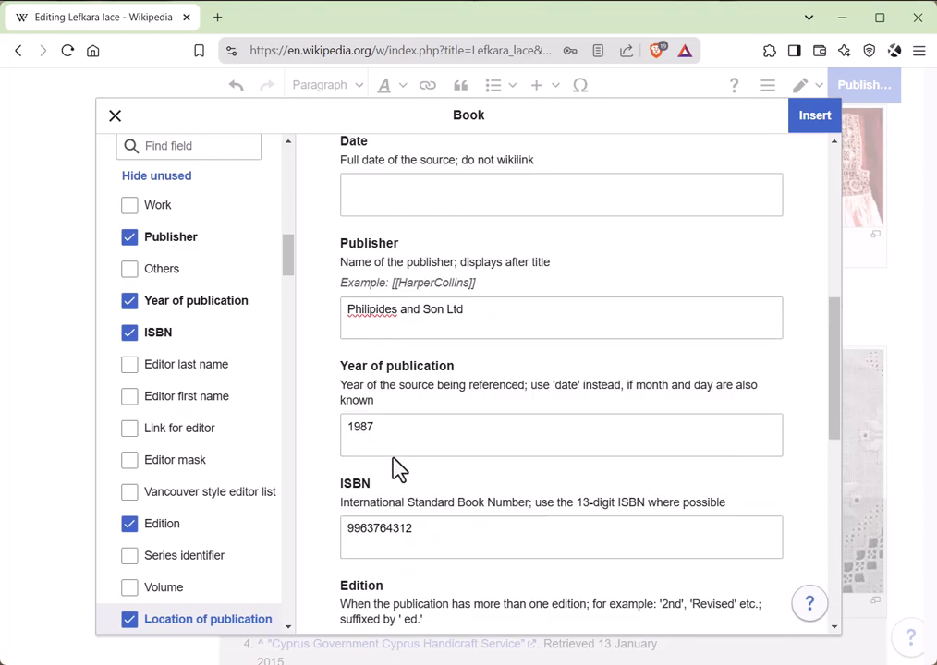
{"action": "scroll", "coordinate": [391, 462], "scroll_direction": "up", "scroll_amount": 3}
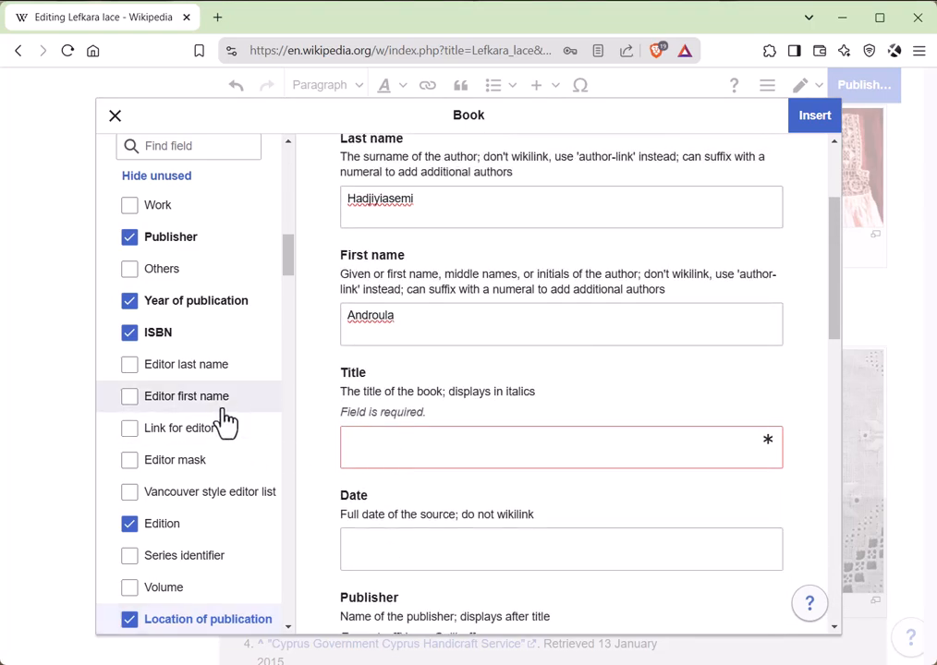
{"action": "scroll", "coordinate": [225, 423], "scroll_direction": "down", "scroll_amount": 5}
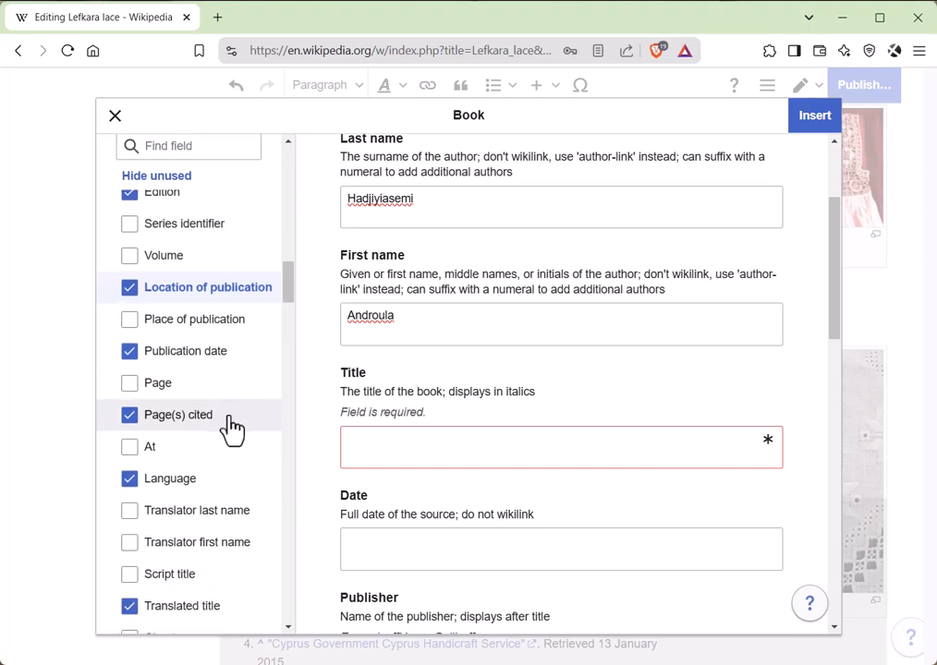
{"action": "left_click", "coordinate": [130, 510]}
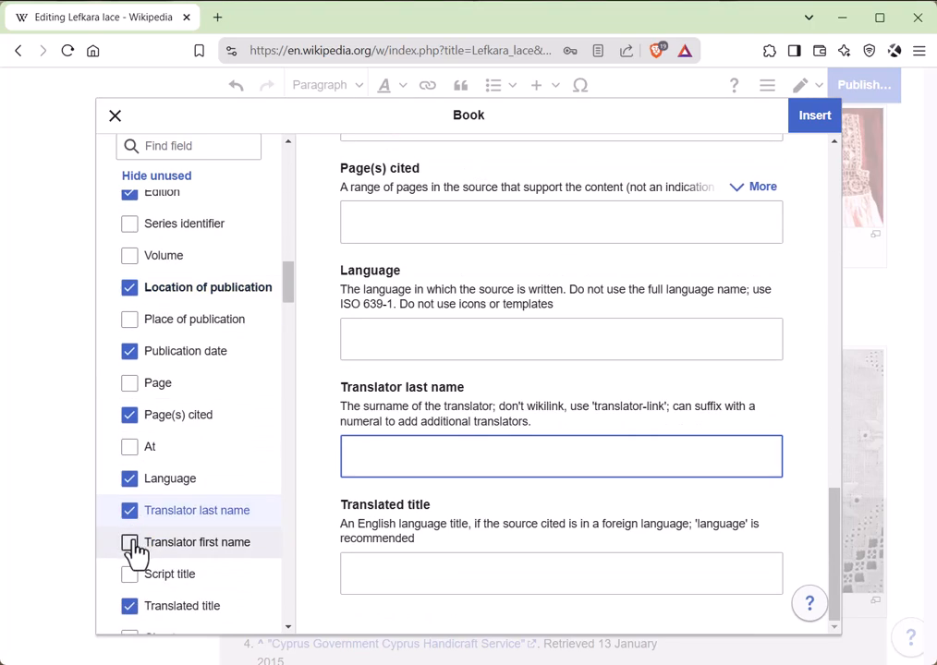
{"action": "left_click", "coordinate": [130, 543]}
- Fill in the translator's last name and first name in the book citation
{"action": "scroll", "coordinate": [520, 441], "scroll_direction": "up", "scroll_amount": 2}
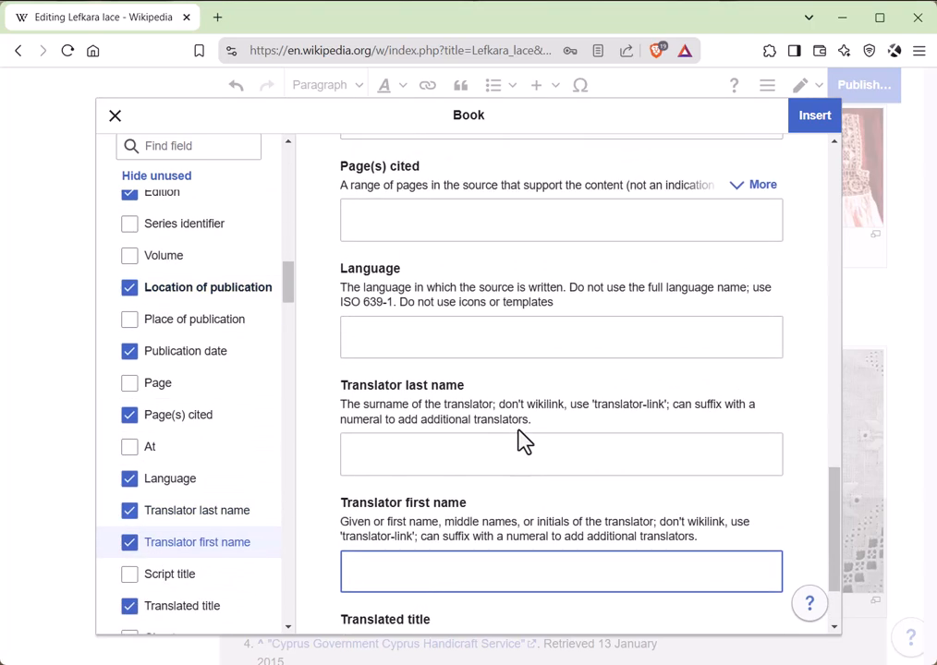
{"action": "scroll", "coordinate": [520, 441], "scroll_direction": "down", "scroll_amount": 1}
{"action": "left_click", "coordinate": [426, 413]}
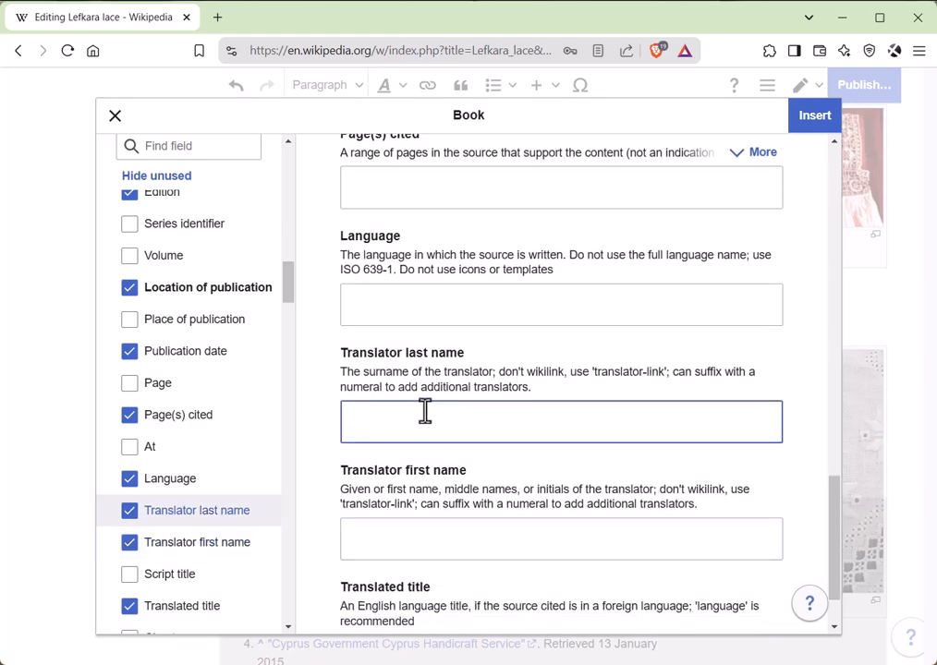
{"action": "type", "text": "Economidou"}
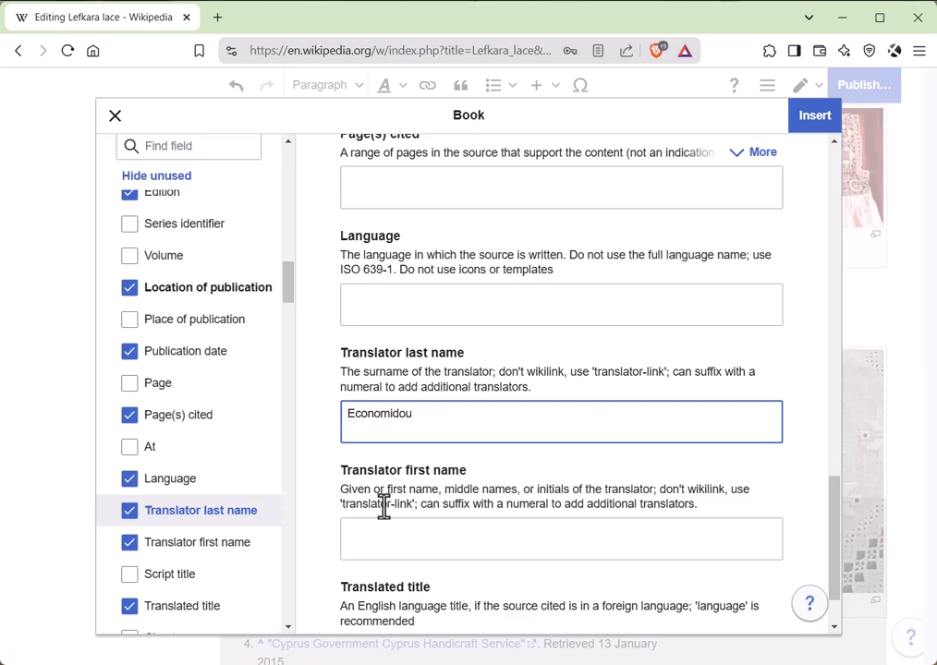
{"action": "left_click", "coordinate": [375, 538]}
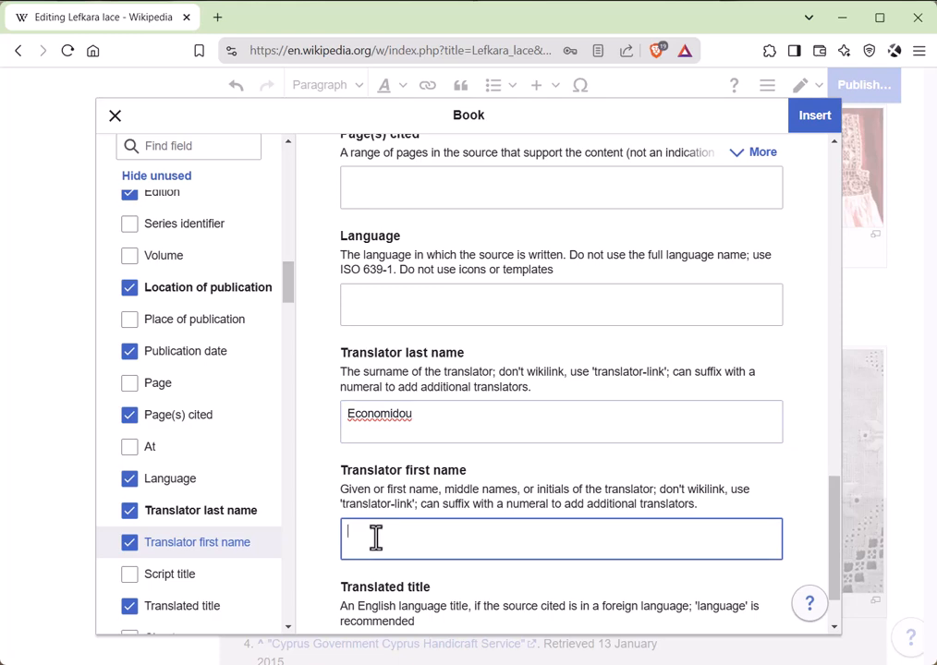
{"action": "type", "text": "Jane"}
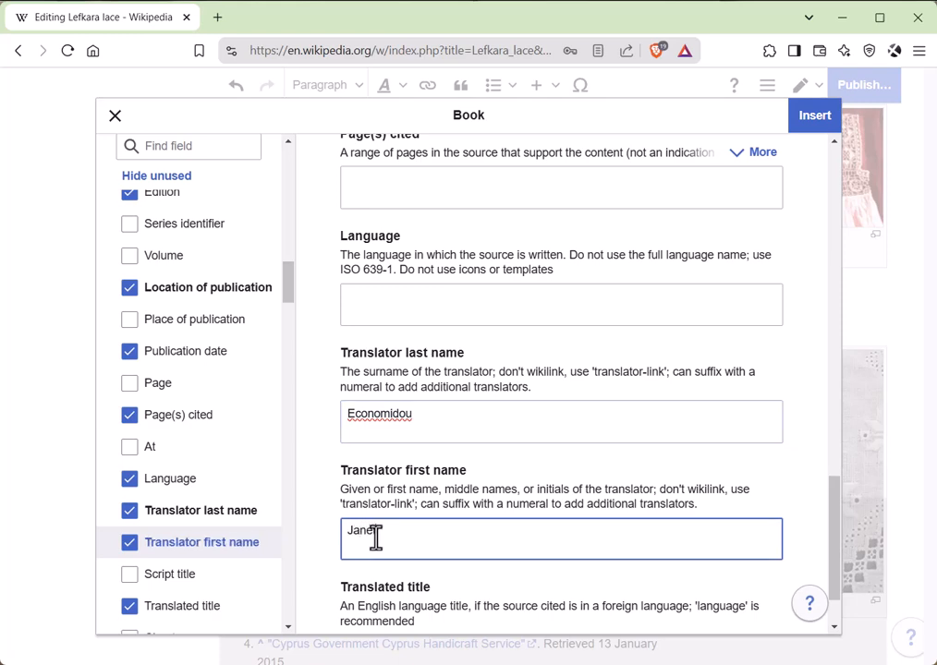
{"action": "type", "text": "t"}
- Fill in the required title of the book citation as "Lefkara Lace Embroidery"
{"action": "scroll", "coordinate": [446, 464], "scroll_direction": "down", "scroll_amount": 1}
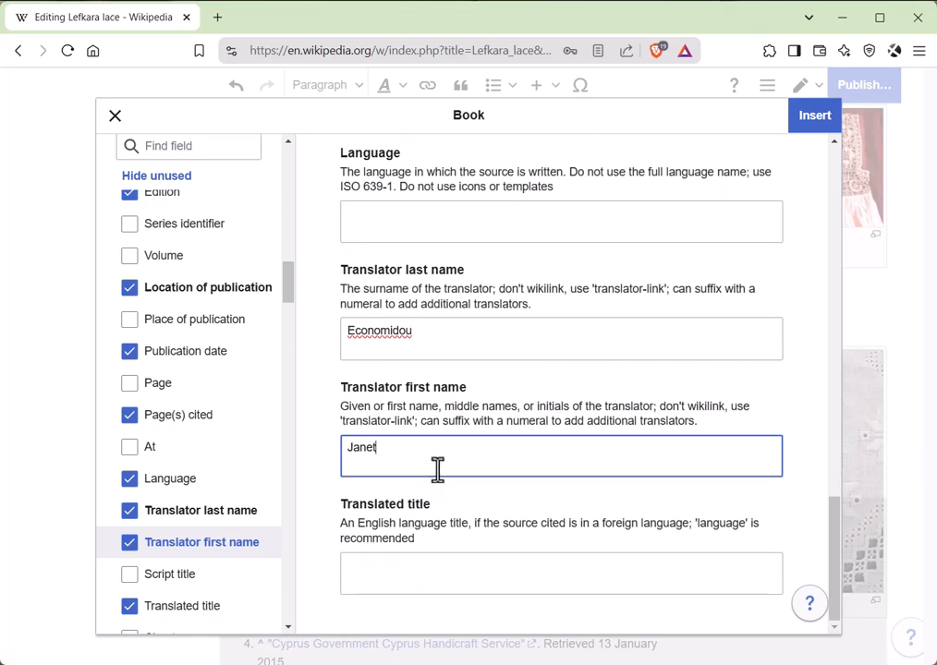
{"action": "scroll", "coordinate": [437, 470], "scroll_direction": "up", "scroll_amount": 10}
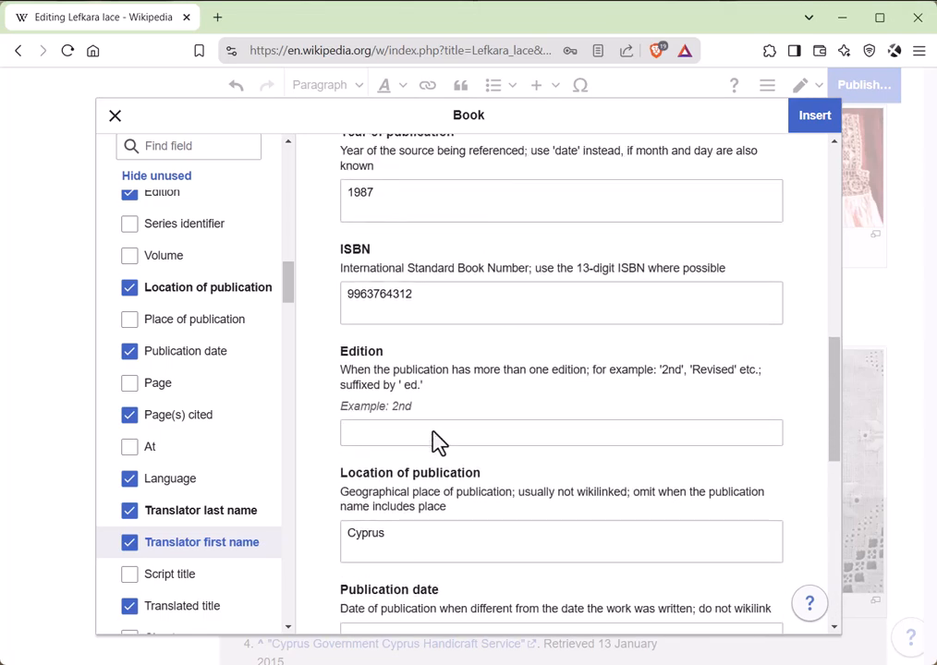
{"action": "scroll", "coordinate": [432, 429], "scroll_direction": "up", "scroll_amount": 5}
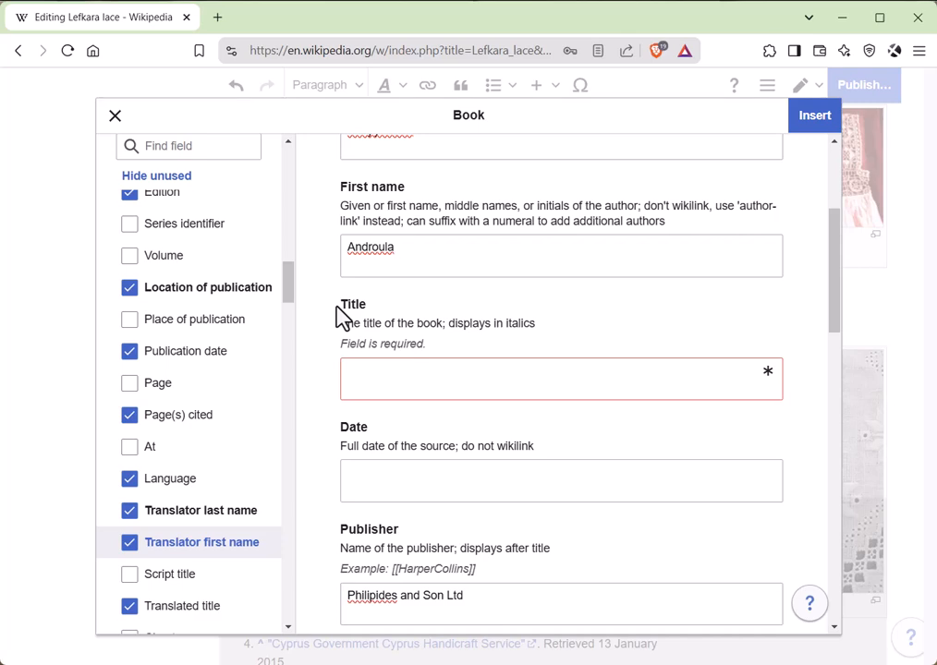
{"action": "left_click", "coordinate": [374, 389]}
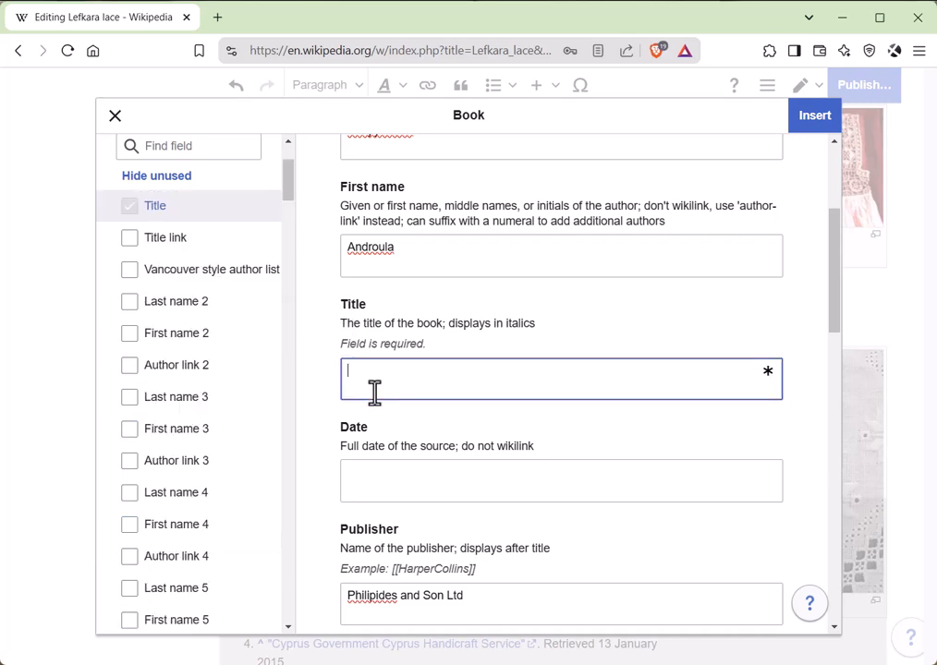
{"action": "type", "text": "Lefkara Lace Embroidery"}
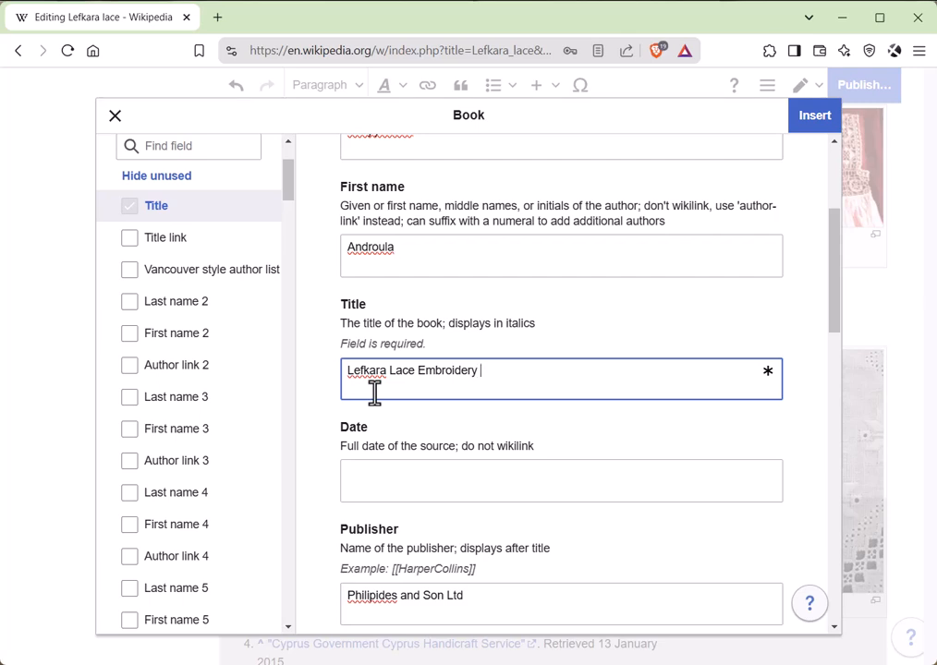
- Review the lower entries of the book citation and look through the list of optional fields for any further details to add
{"action": "scroll", "coordinate": [412, 490], "scroll_direction": "down", "scroll_amount": 7}
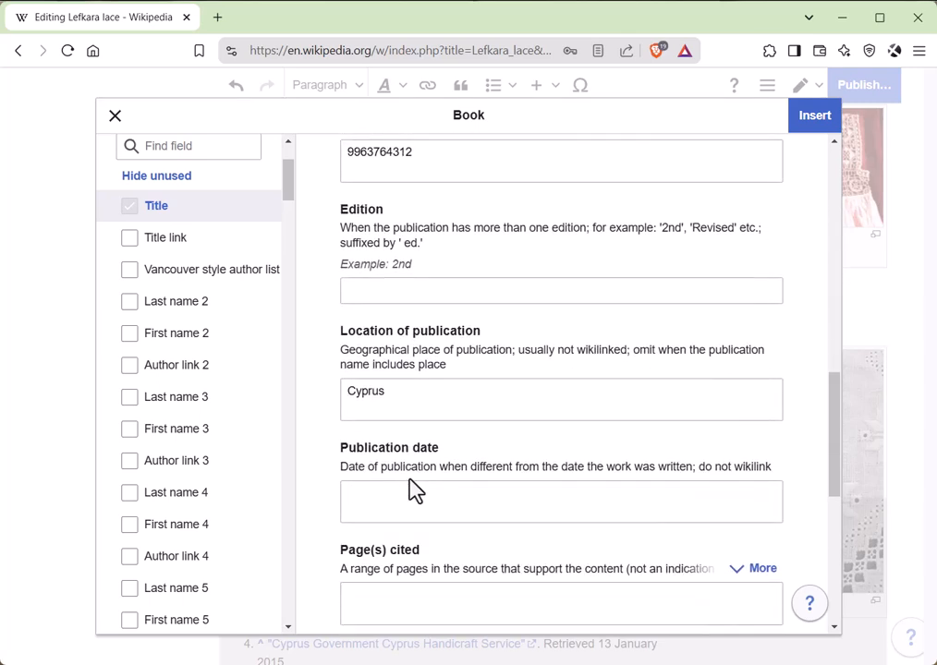
{"action": "scroll", "coordinate": [282, 445], "scroll_direction": "up", "scroll_amount": 3}
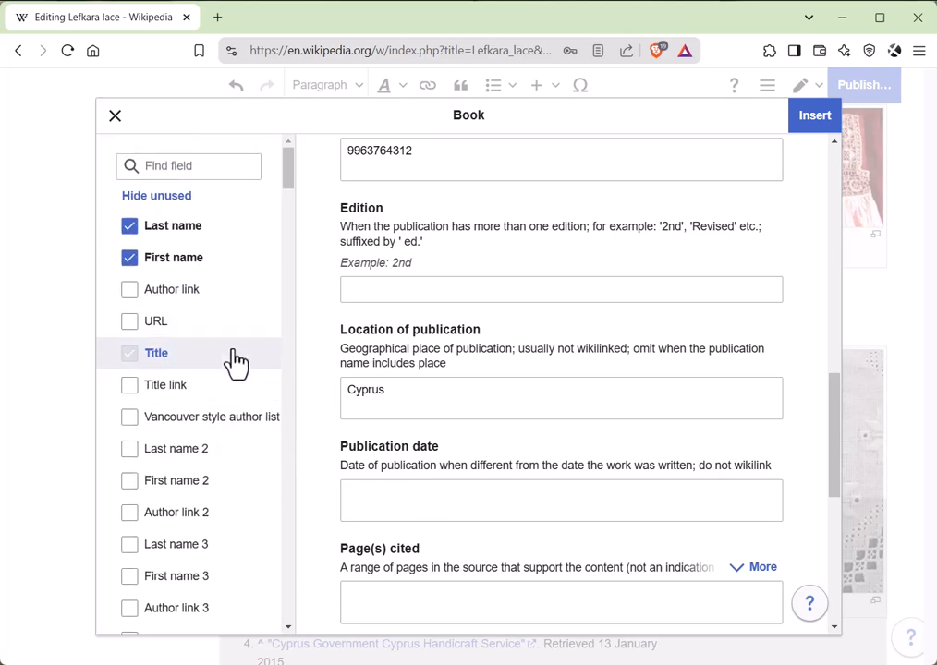
{"action": "scroll", "coordinate": [217, 323], "scroll_direction": "down", "scroll_amount": 1}
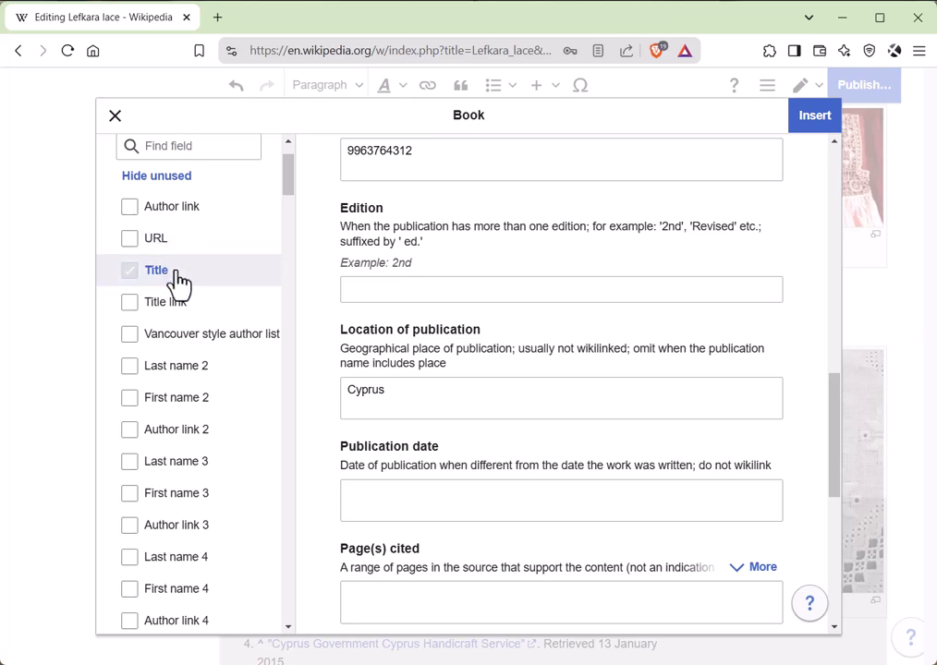
{"action": "scroll", "coordinate": [212, 416], "scroll_direction": "down", "scroll_amount": 1}
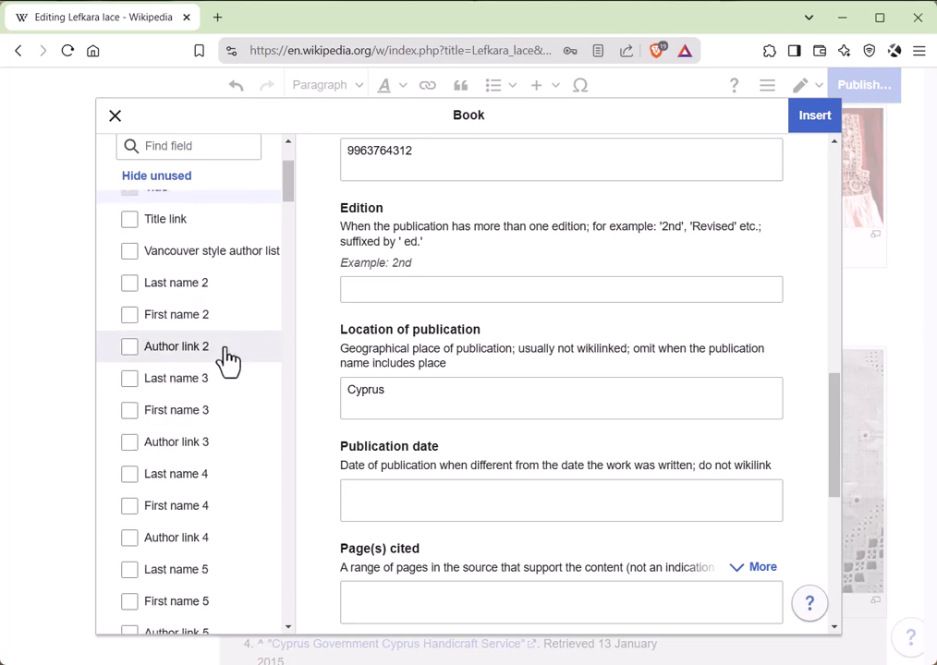
{"action": "scroll", "coordinate": [222, 397], "scroll_direction": "down", "scroll_amount": 7}
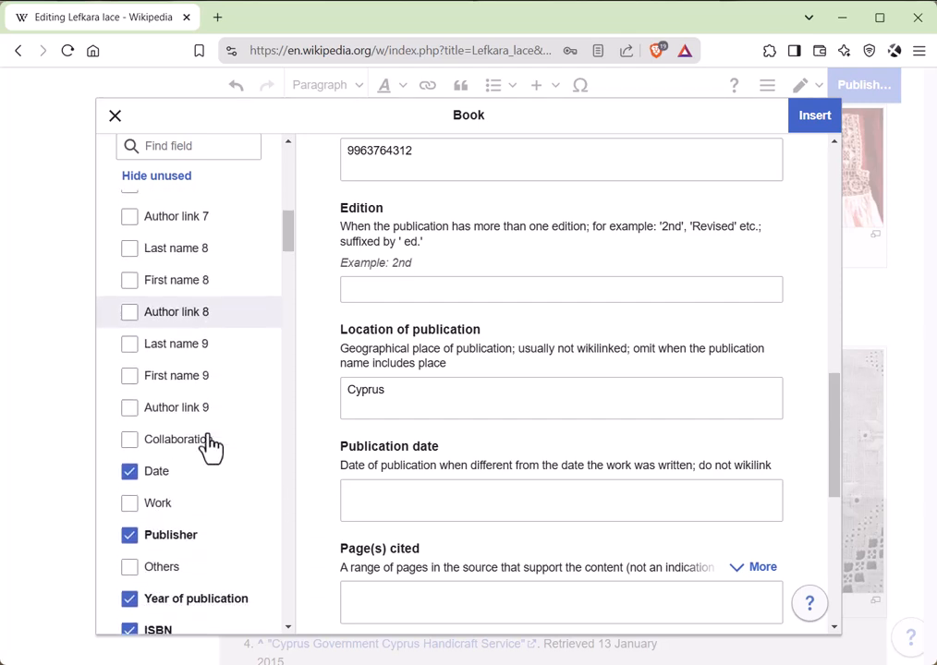
{"action": "scroll", "coordinate": [211, 446], "scroll_direction": "down", "scroll_amount": 6}
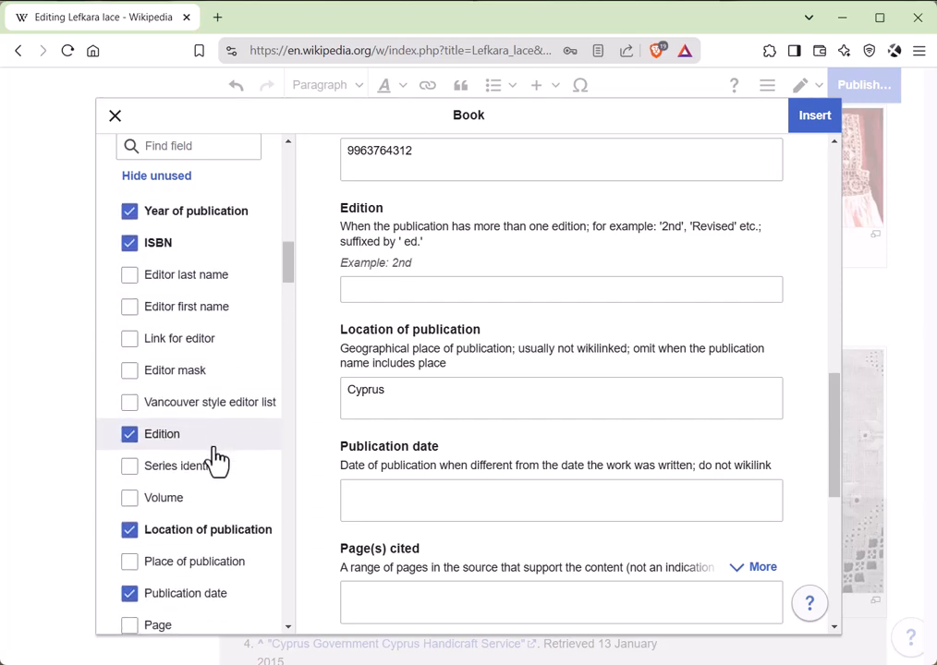
{"action": "scroll", "coordinate": [214, 459], "scroll_direction": "down", "scroll_amount": 6}
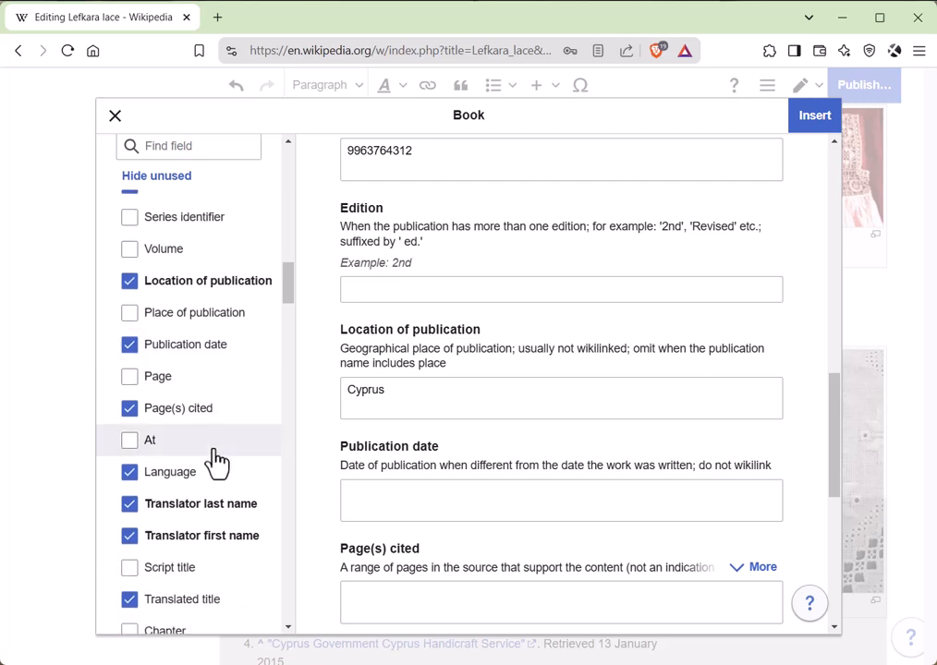
{"action": "scroll", "coordinate": [214, 459], "scroll_direction": "down", "scroll_amount": 6}
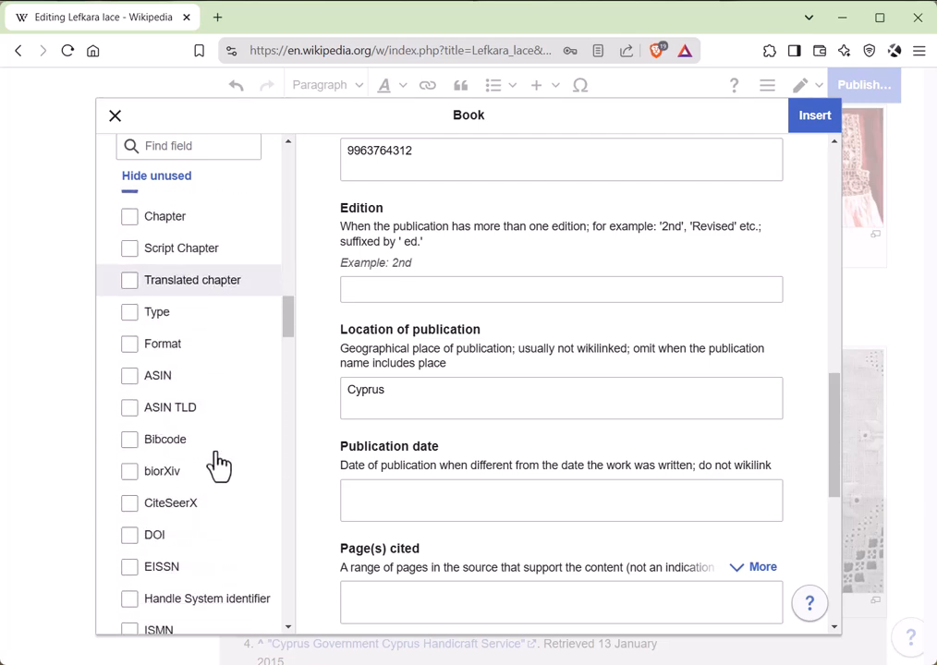
{"action": "scroll", "coordinate": [218, 465], "scroll_direction": "down", "scroll_amount": 6}
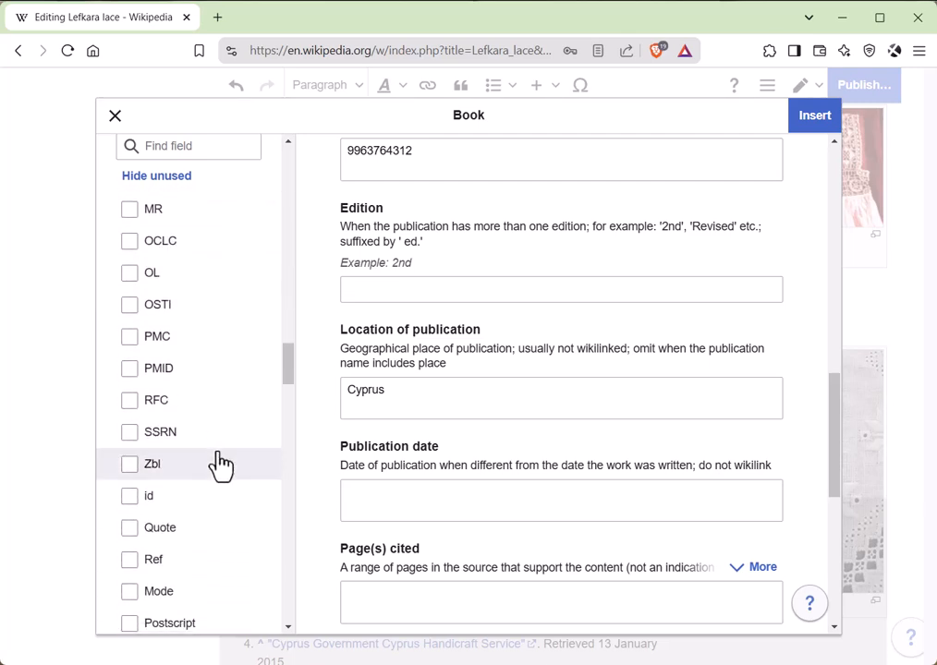
{"action": "scroll", "coordinate": [218, 465], "scroll_direction": "down", "scroll_amount": 6}
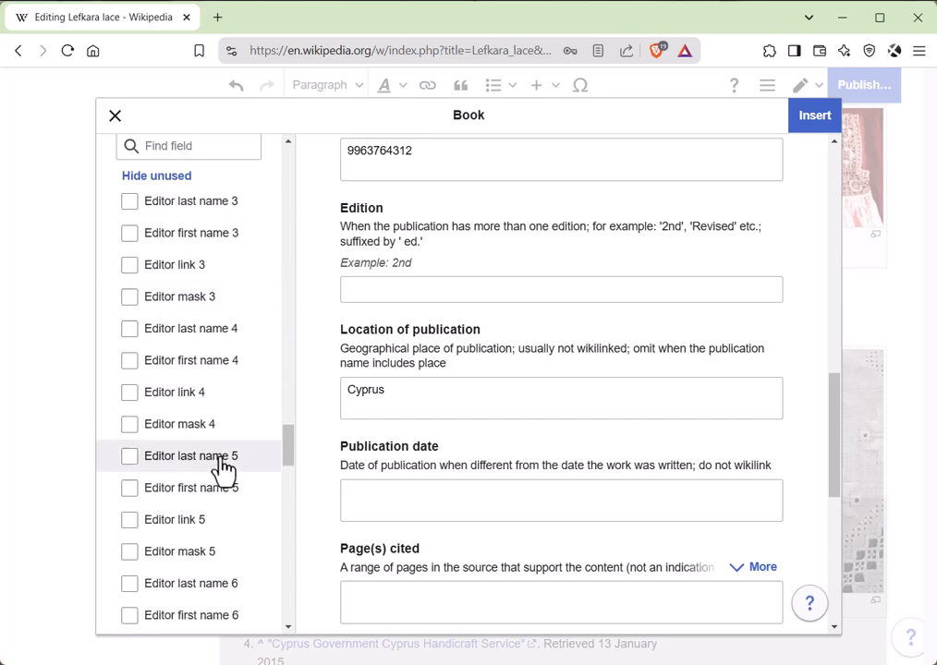
{"action": "scroll", "coordinate": [226, 453], "scroll_direction": "up", "scroll_amount": 15}
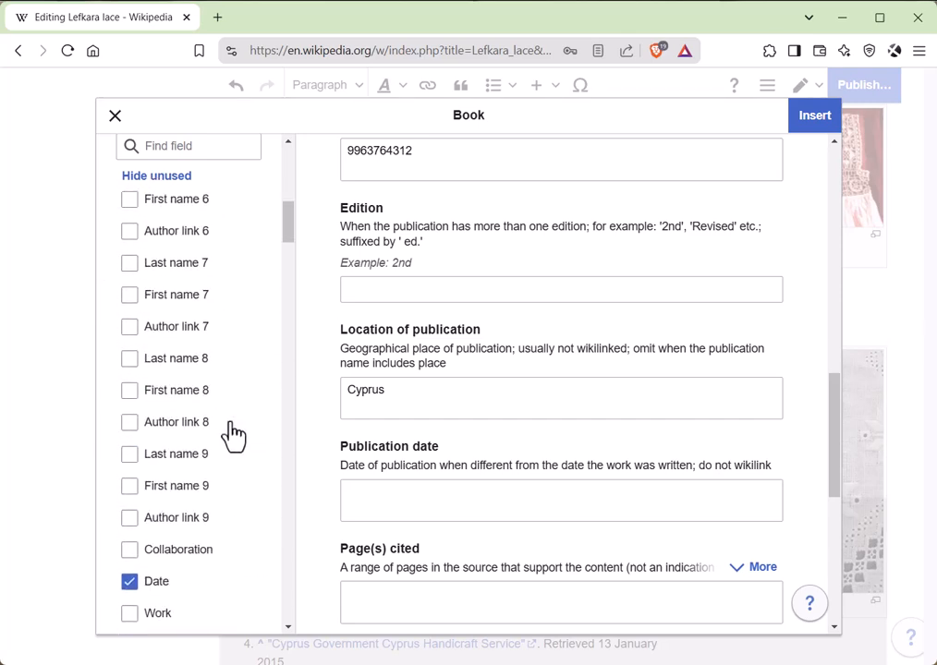
{"action": "scroll", "coordinate": [233, 429], "scroll_direction": "up", "scroll_amount": 5}
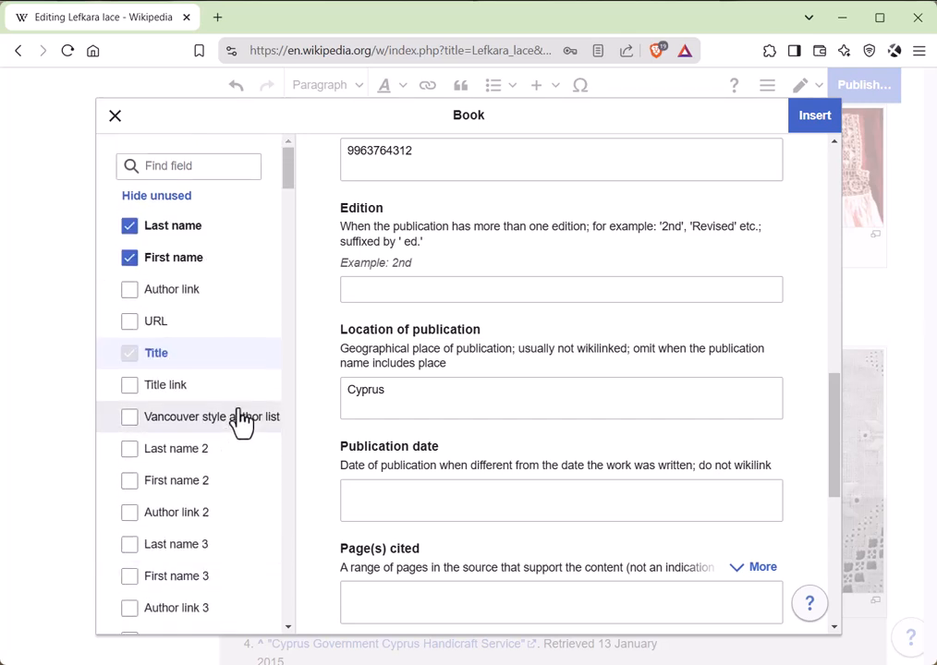
- Insert the completed book citation after the new sentence on contemporary lacemakers and check its entry in the References section
{"action": "left_click", "coordinate": [816, 116]}
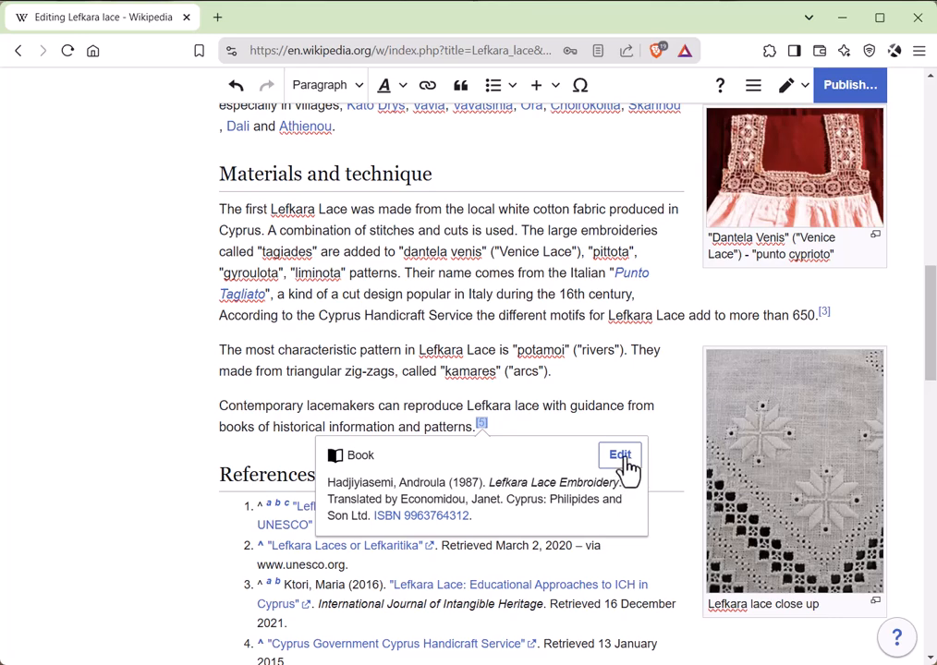
{"action": "left_click", "coordinate": [522, 425]}
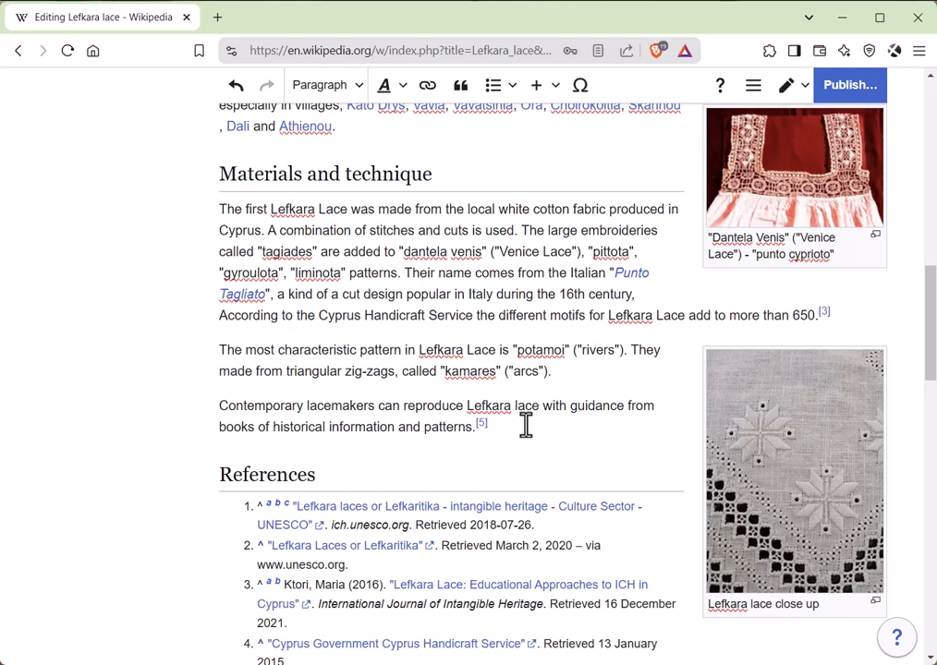
{"action": "scroll", "coordinate": [525, 425], "scroll_direction": "down", "scroll_amount": 3}
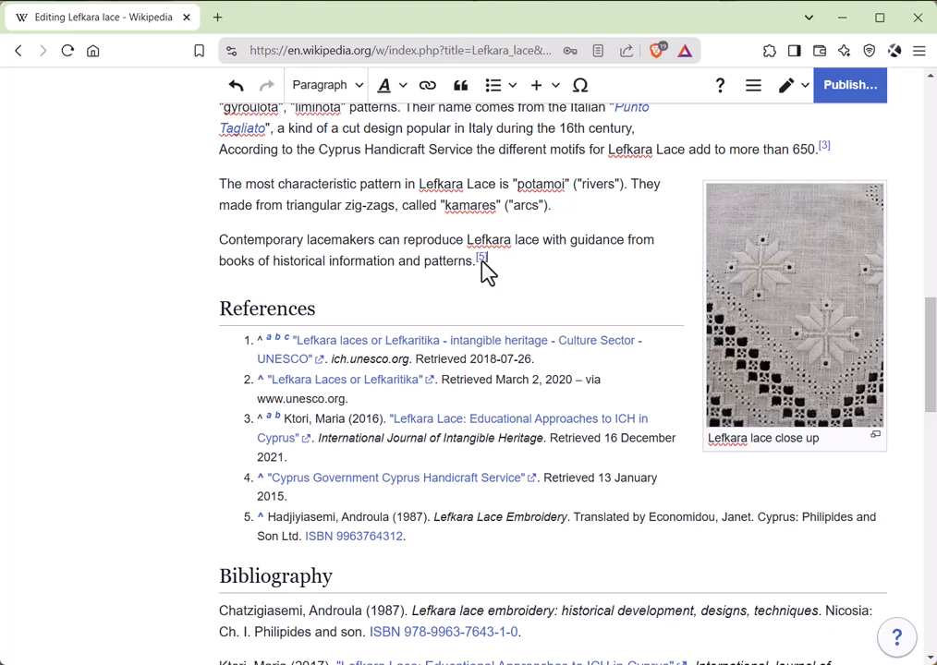
- Publish the article changes with the edit summary "added English version of book" and check the new sentence on the live page
{"action": "left_click", "coordinate": [849, 98]}
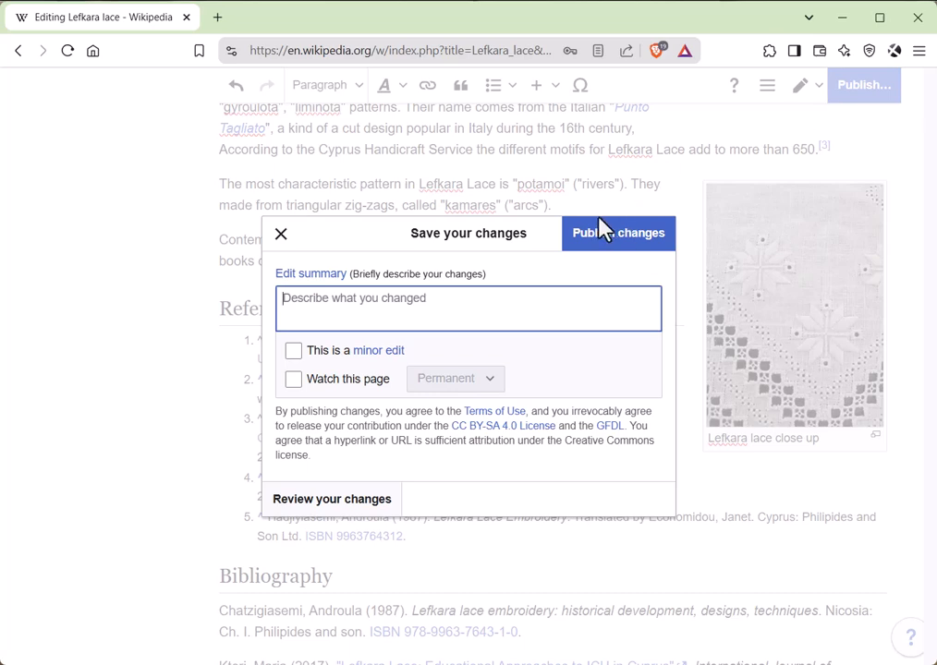
{"action": "type", "text": "added e"}
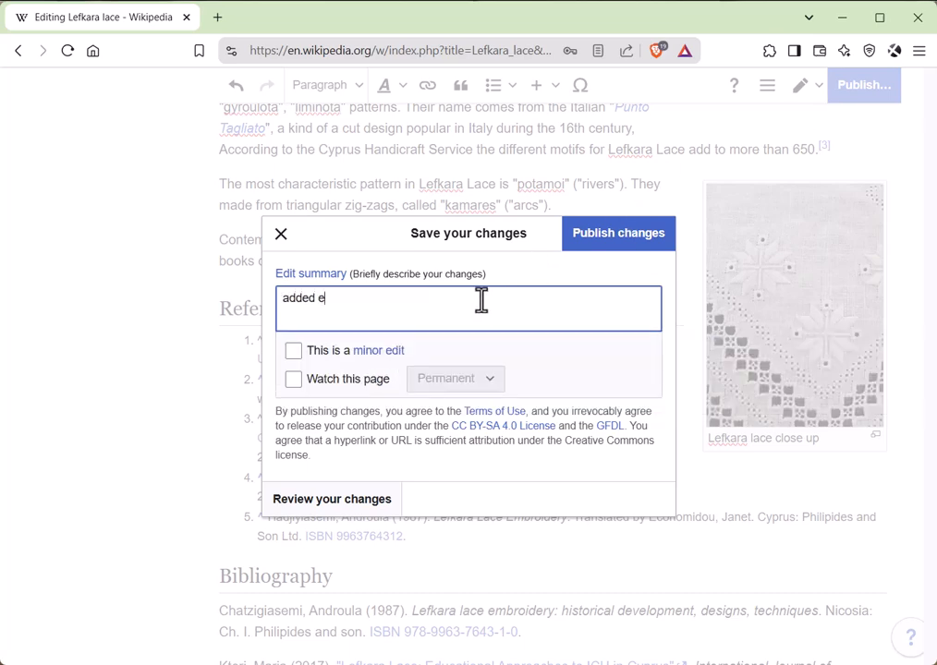
{"action": "key", "text": "BackSpace"}
{"action": "type", "text": "English version of book"}
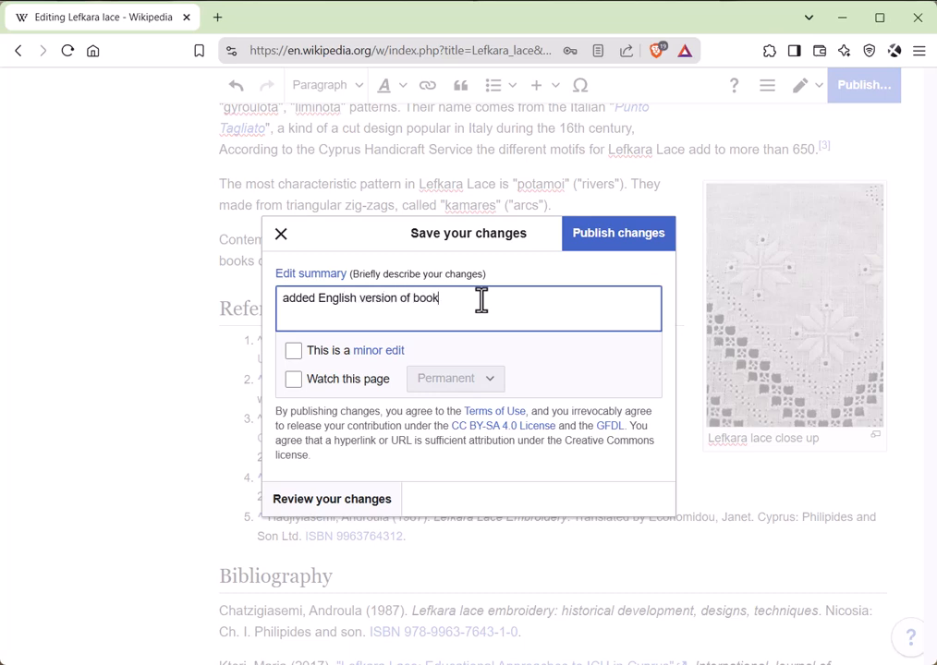
{"action": "left_click", "coordinate": [617, 248]}
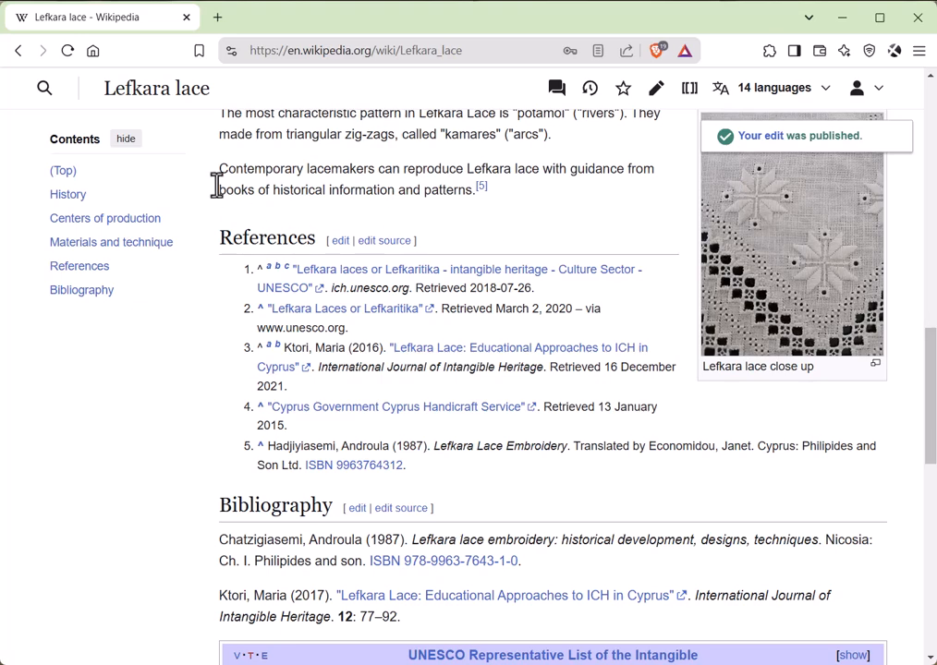
{"action": "left_click_drag", "start_coordinate": [220, 169], "coordinate": [526, 221]}
{"action": "left_click", "coordinate": [528, 220]}
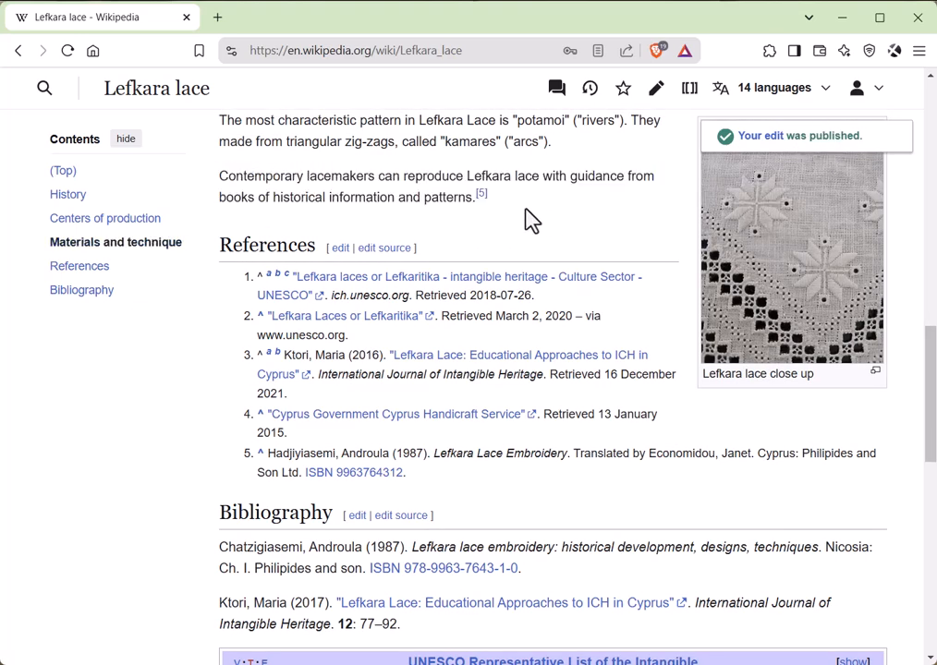